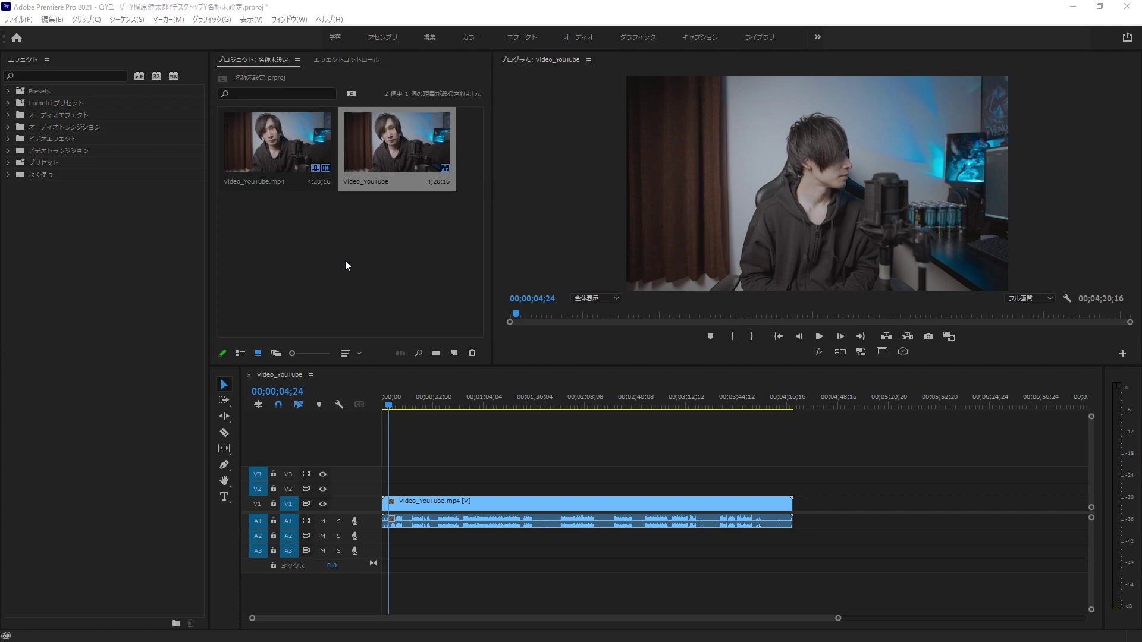
- Open the Silence Remover extension from Window > Extensions
left_click(302, 20)
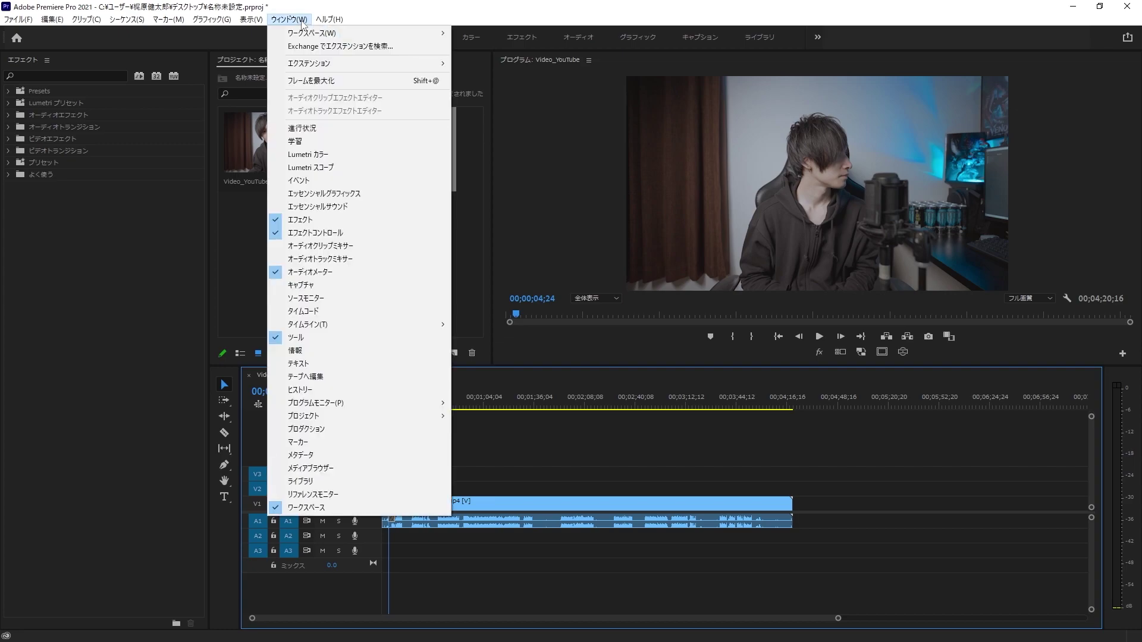
mouse_move(297, 63)
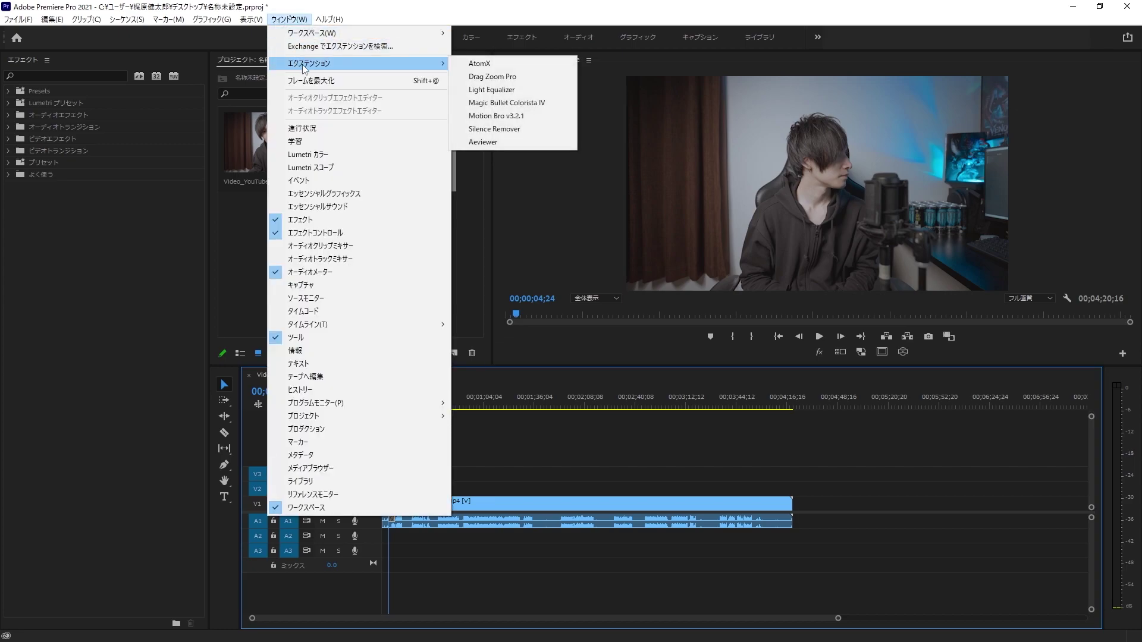
left_click(519, 127)
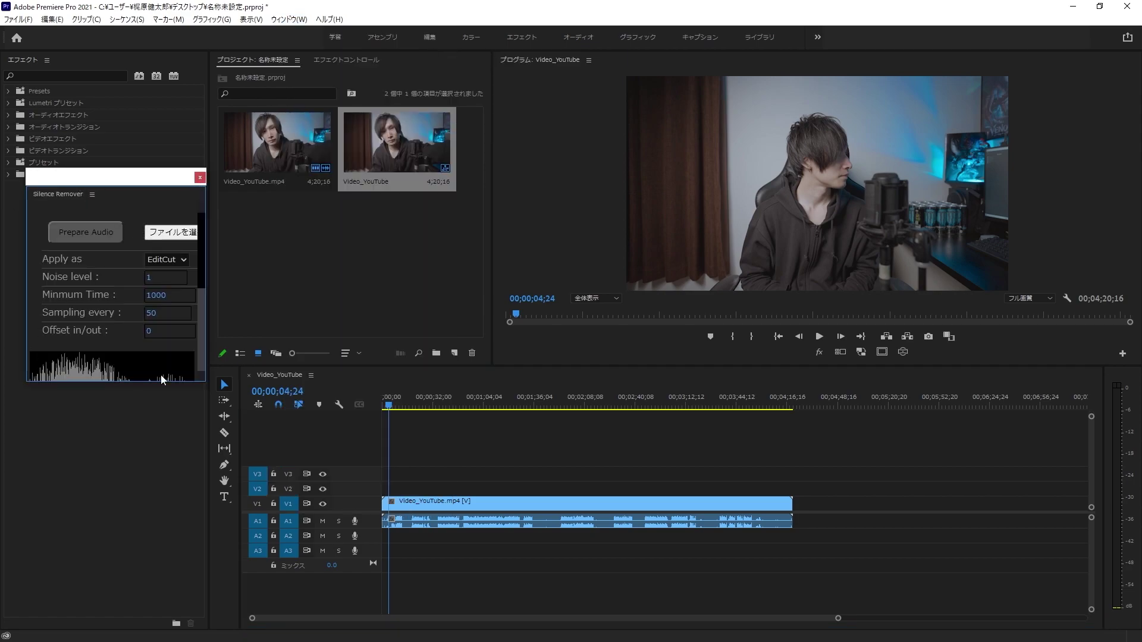
- Enlarge the Silence Remover panel, move it to the upper right, and select Video_YouTube.mp4
mouse_move(206, 385)
left_mouse_down()
mouse_move(620, 555)
mouse_move(600, 573)
left_mouse_up()
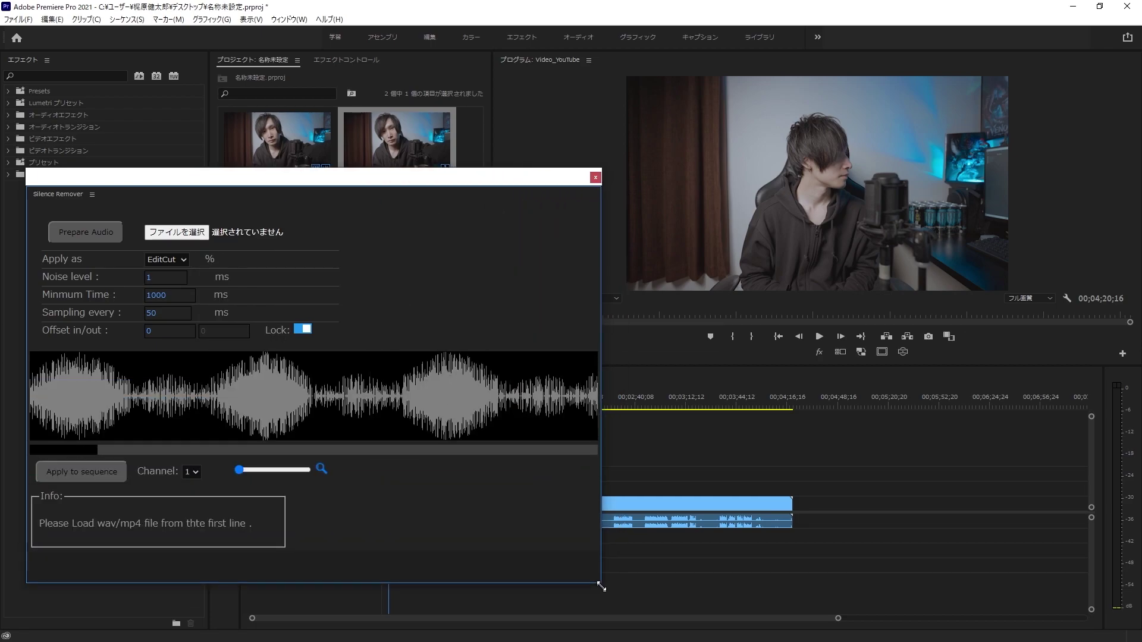
left_click_drag(475, 182, 962, 63)
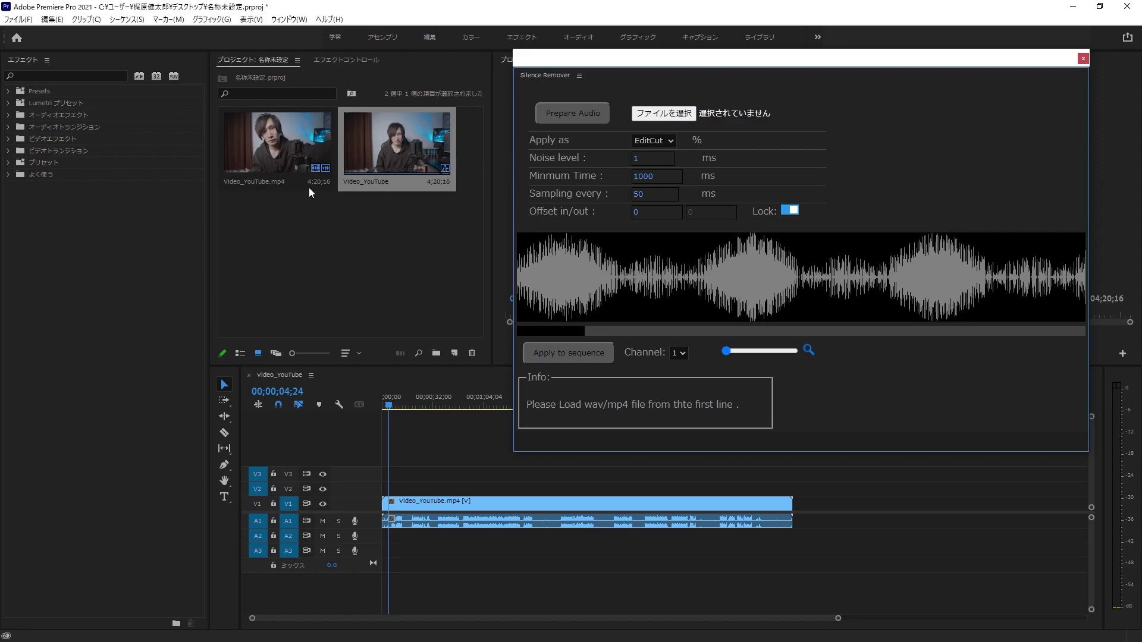
left_click(283, 162)
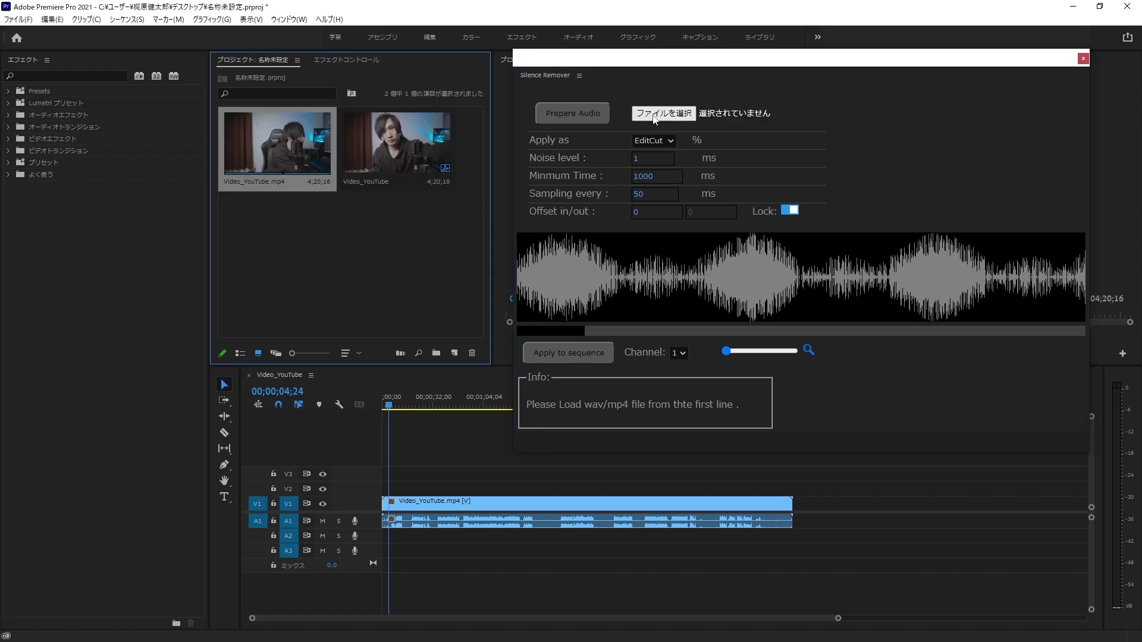
- Run Prepare Audio in Silence Remover to extract Video_YouTube.mp4's audio through Media Encoder
left_click(674, 118)
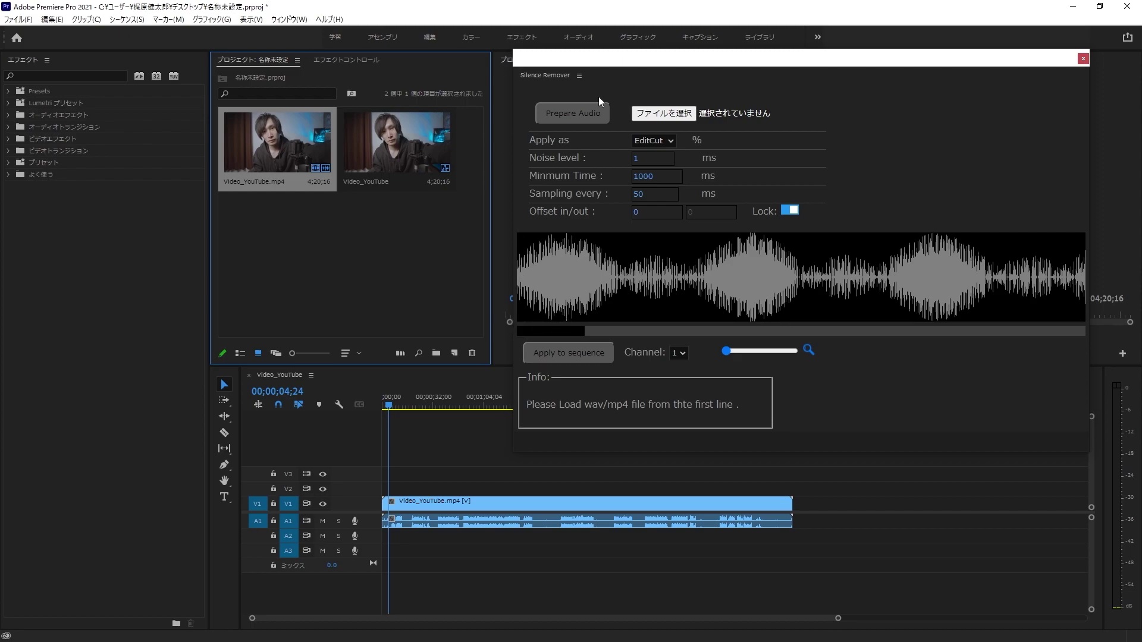
left_click(528, 64)
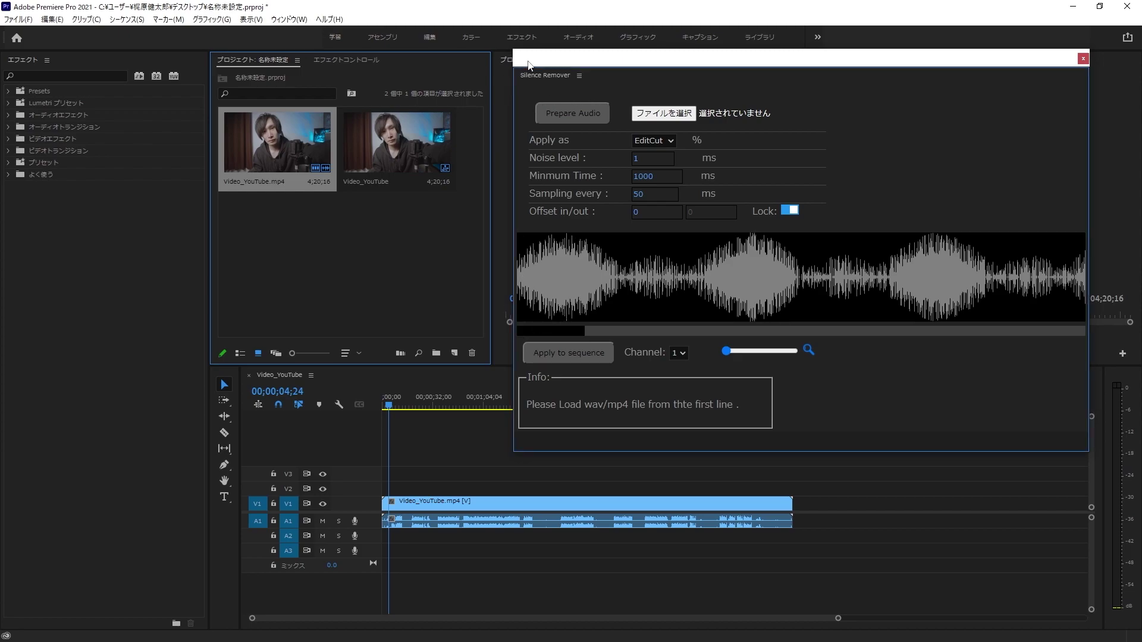
left_click(583, 116)
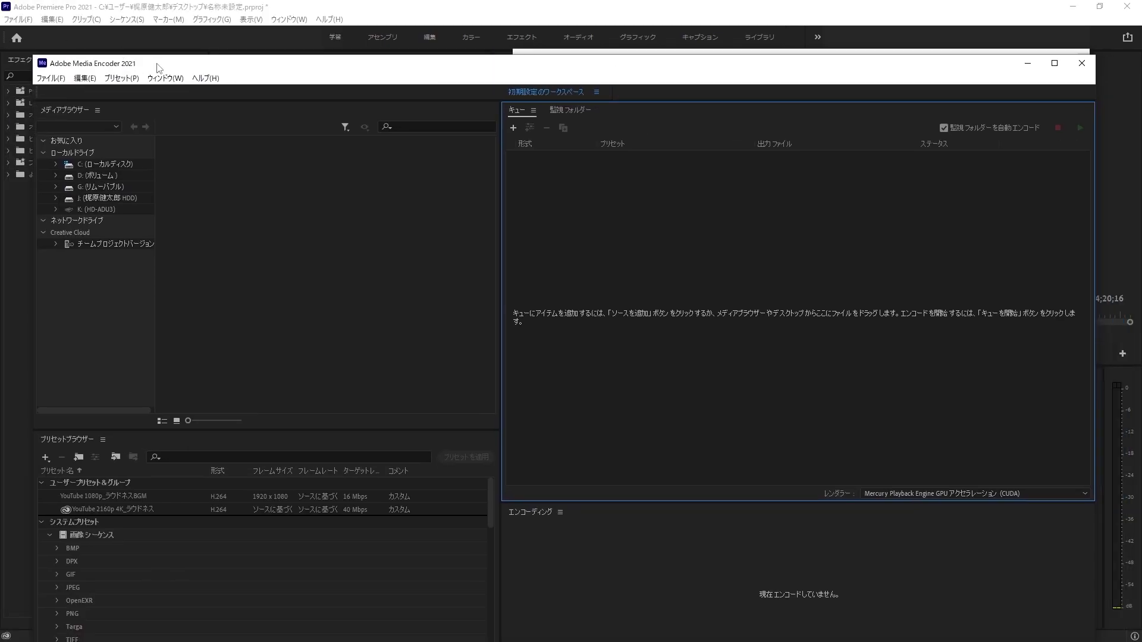
left_click(1027, 63)
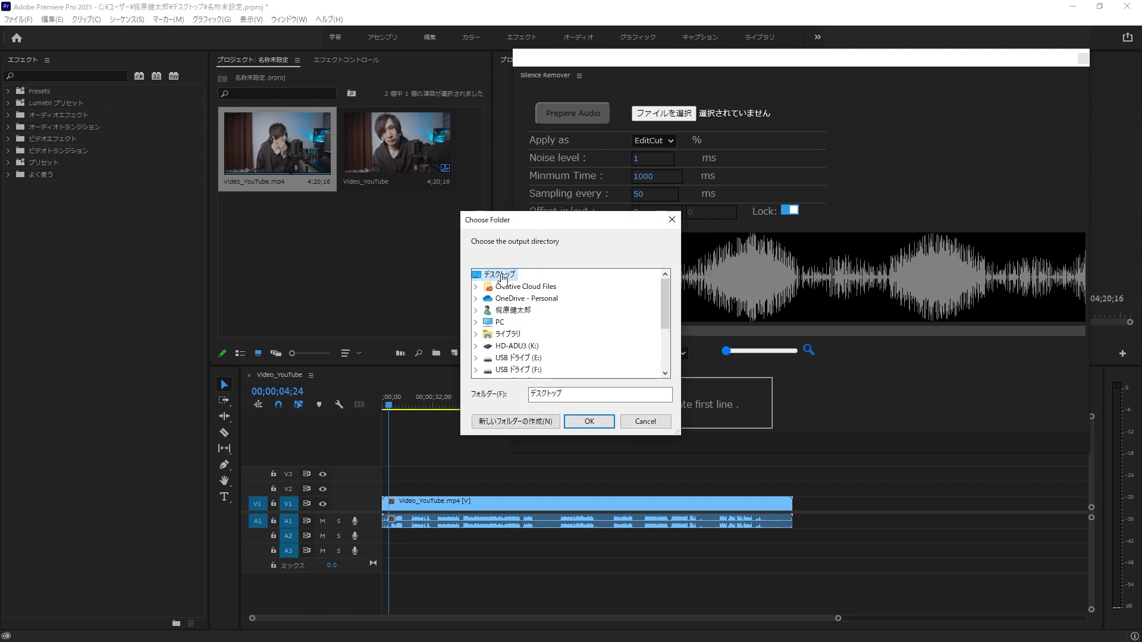
- Save the extracted audio to the Desktop, then go back to Silence Remover's file picker
left_click(589, 422)
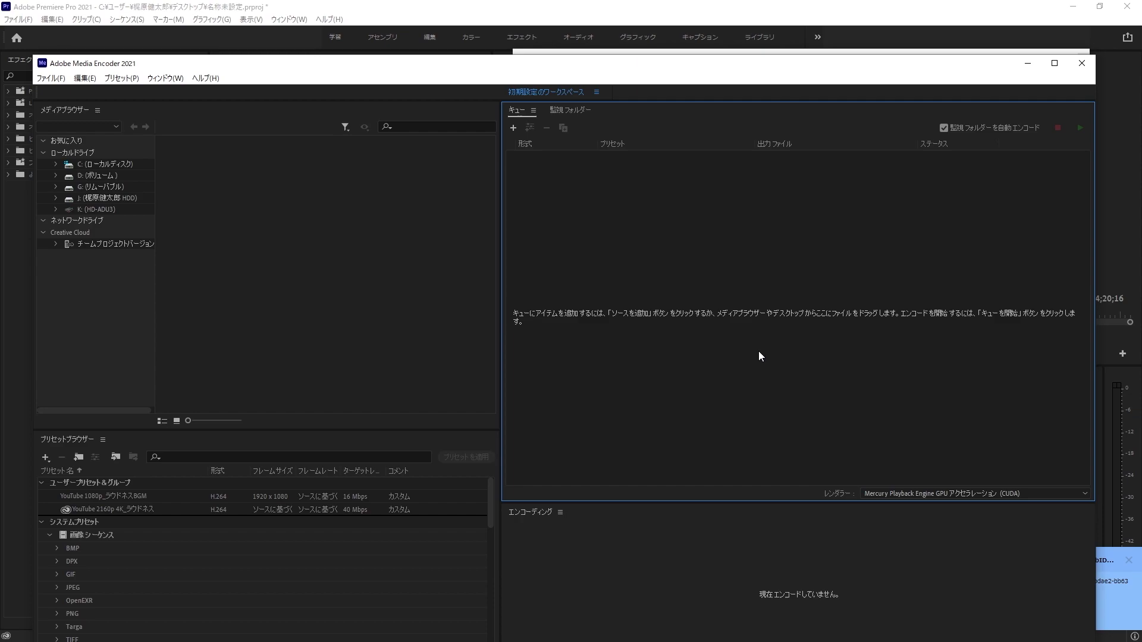
key("alt+Tab")
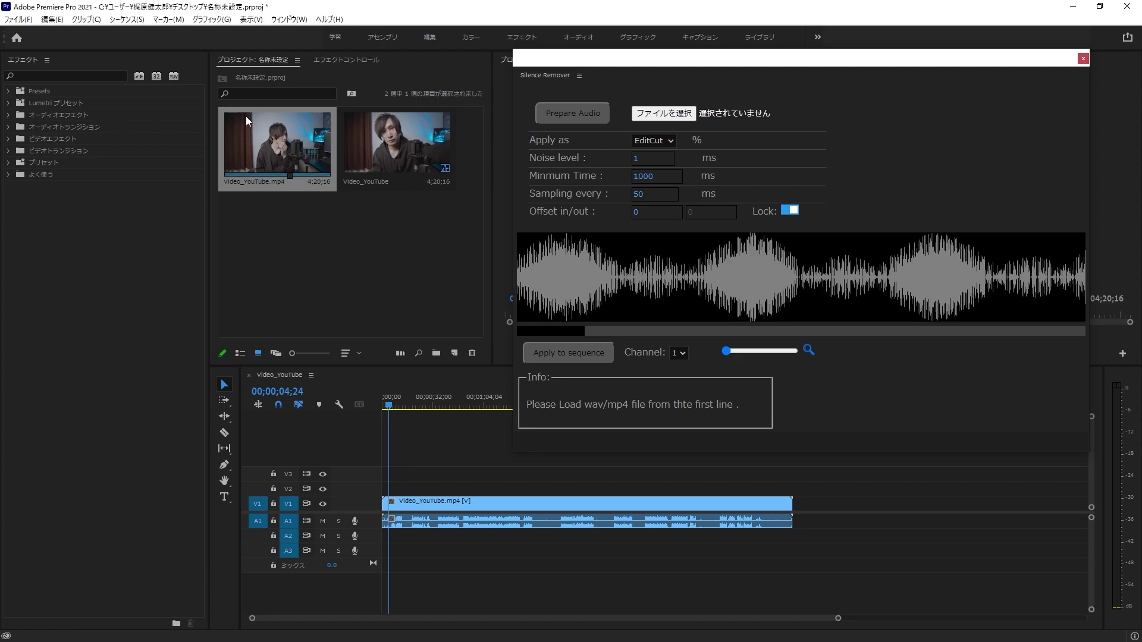
left_click(663, 113)
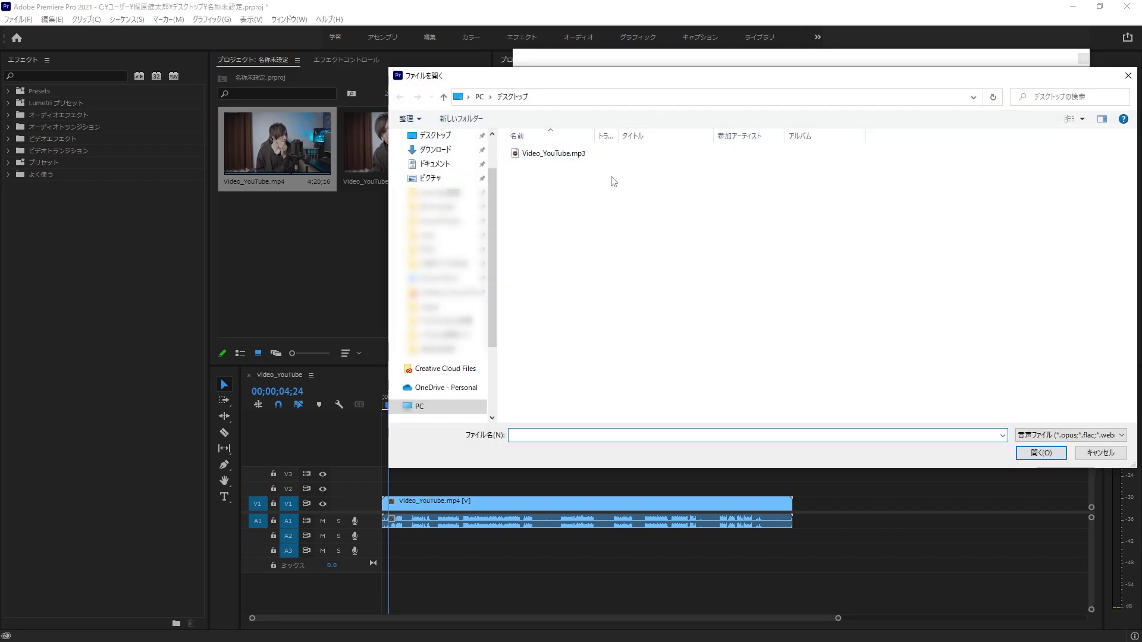
- Load Video_YouTube.mp3 from the Desktop into Silence Remover, which detects 22 gaps
left_click(564, 161)
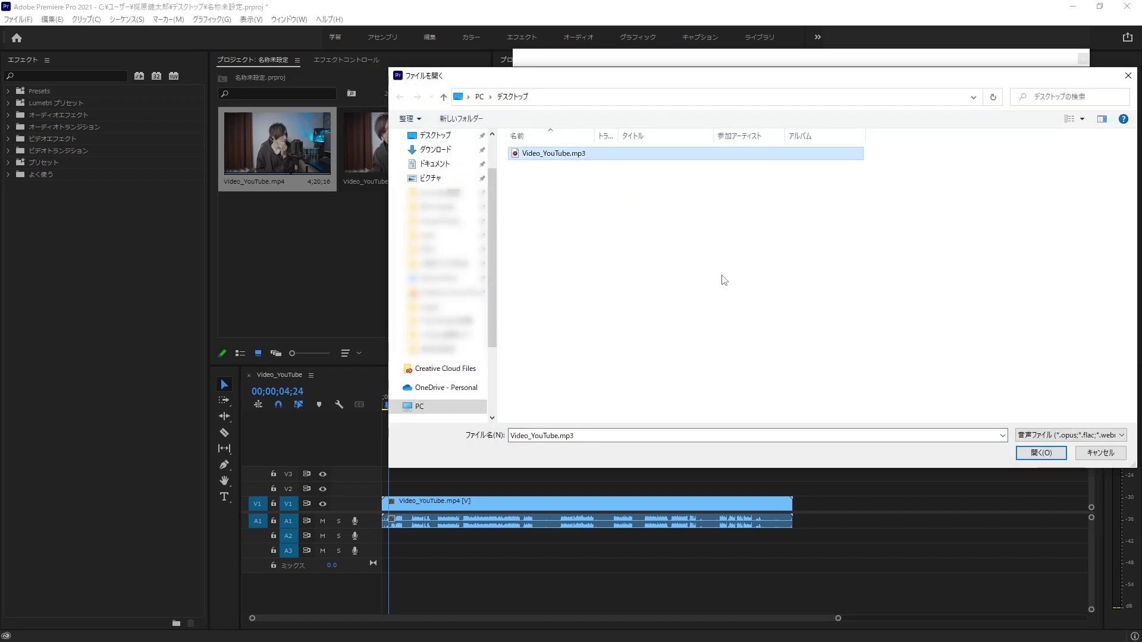
left_click(1029, 452)
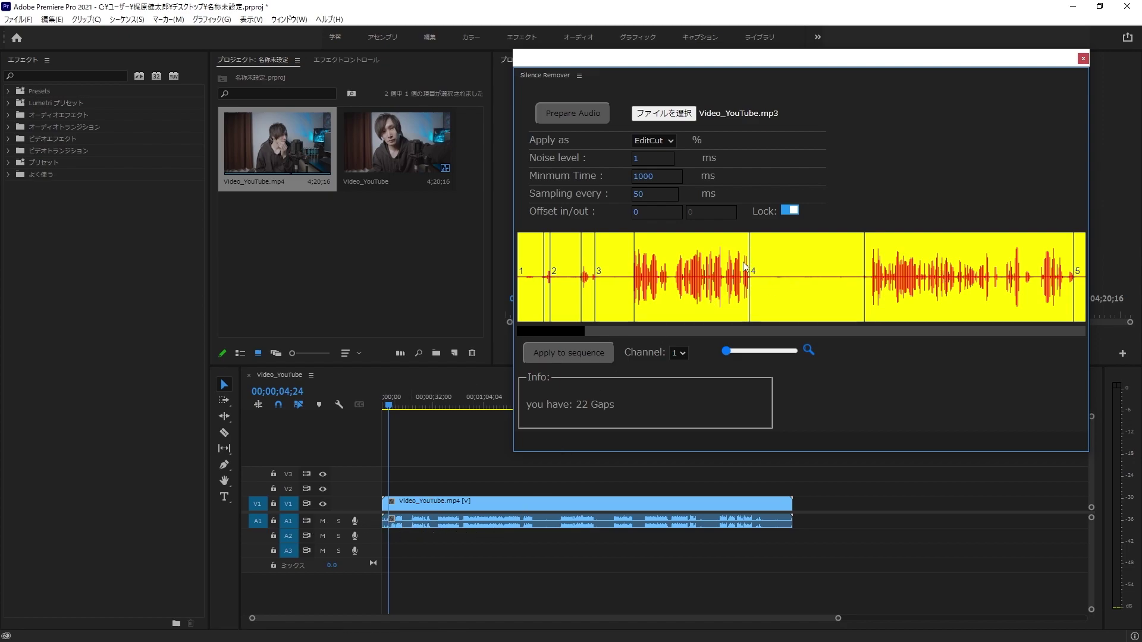
mouse_move(571, 331)
left_mouse_down()
mouse_move(774, 332)
mouse_move(523, 331)
left_mouse_up()
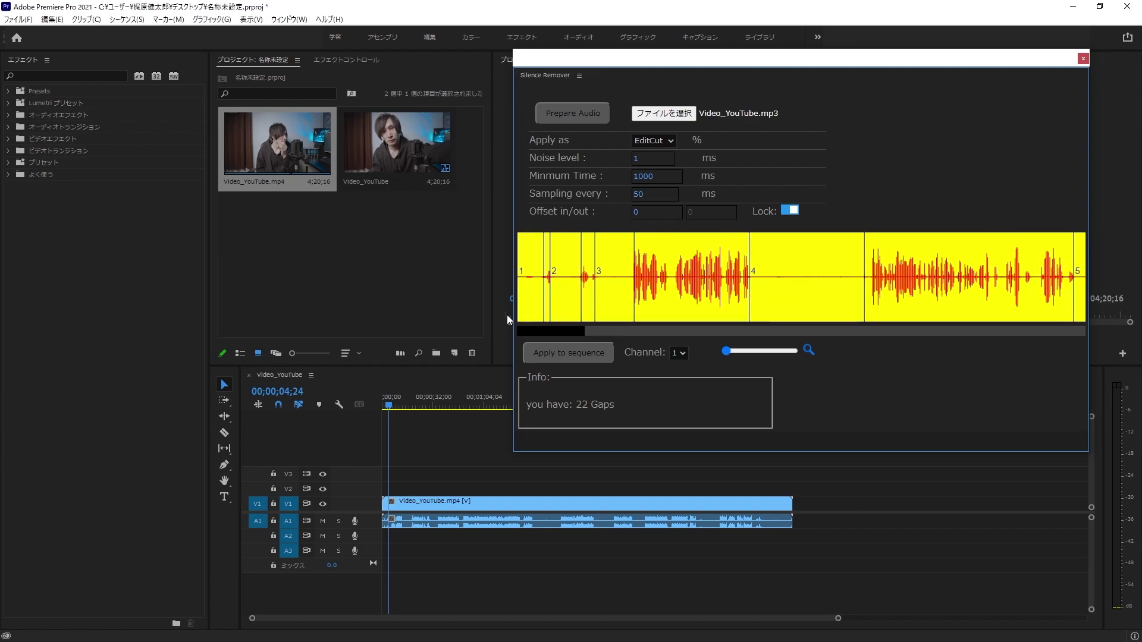
left_click_drag(725, 351, 749, 351)
left_click(719, 351)
left_click_drag(565, 332, 508, 323)
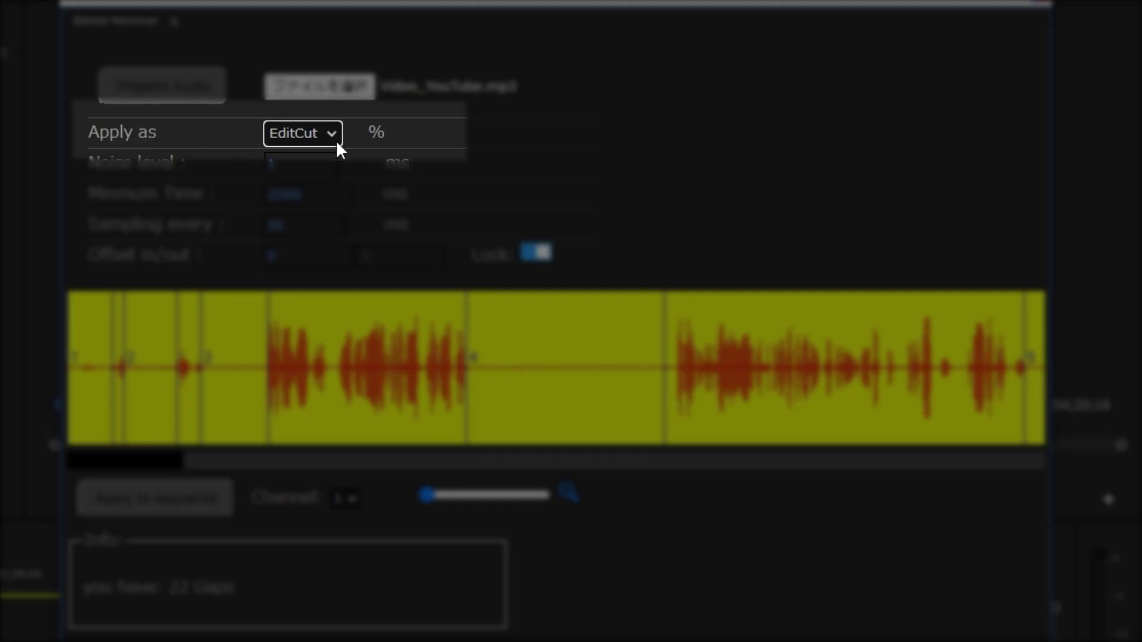
left_click(307, 134)
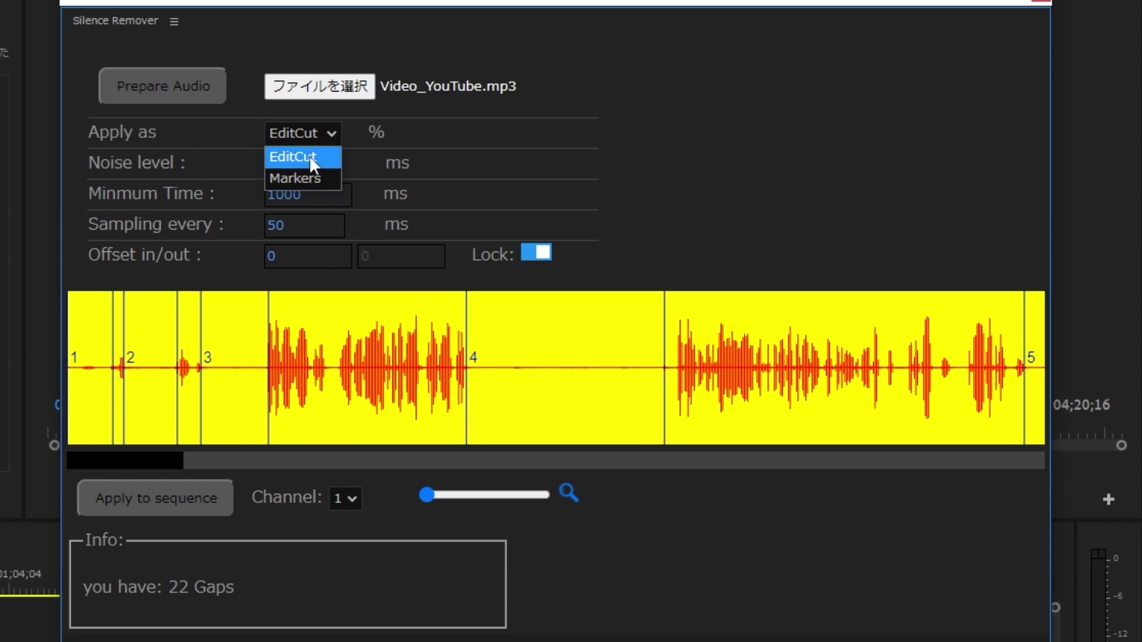
left_click(309, 156)
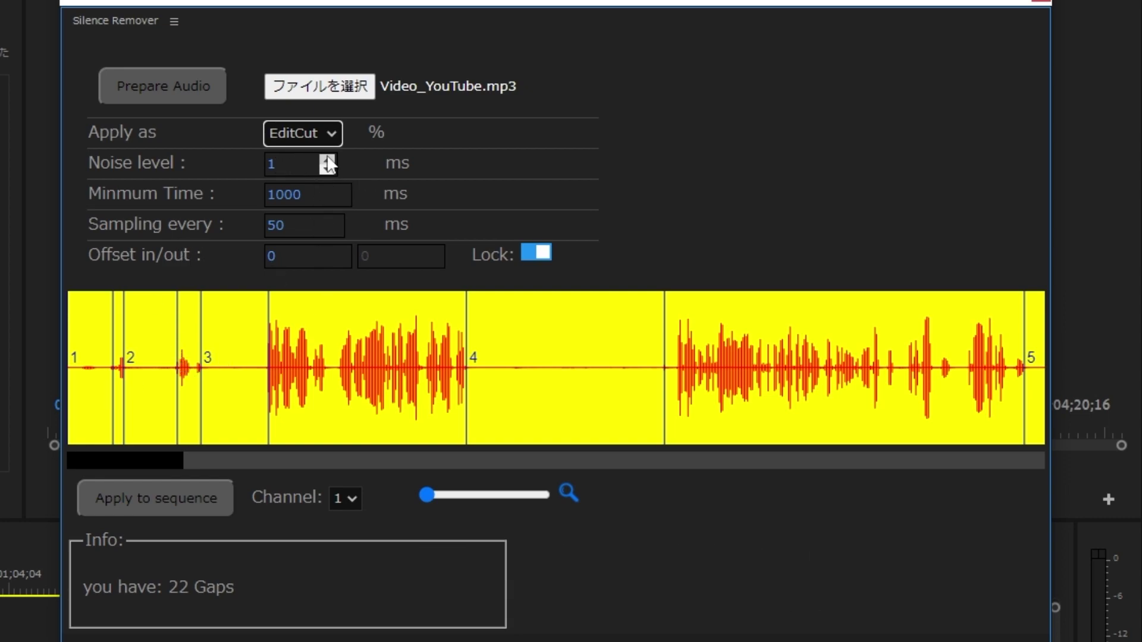
- Test Noise level values, raising it as high as 21 and bringing it back to 2
left_click(326, 160)
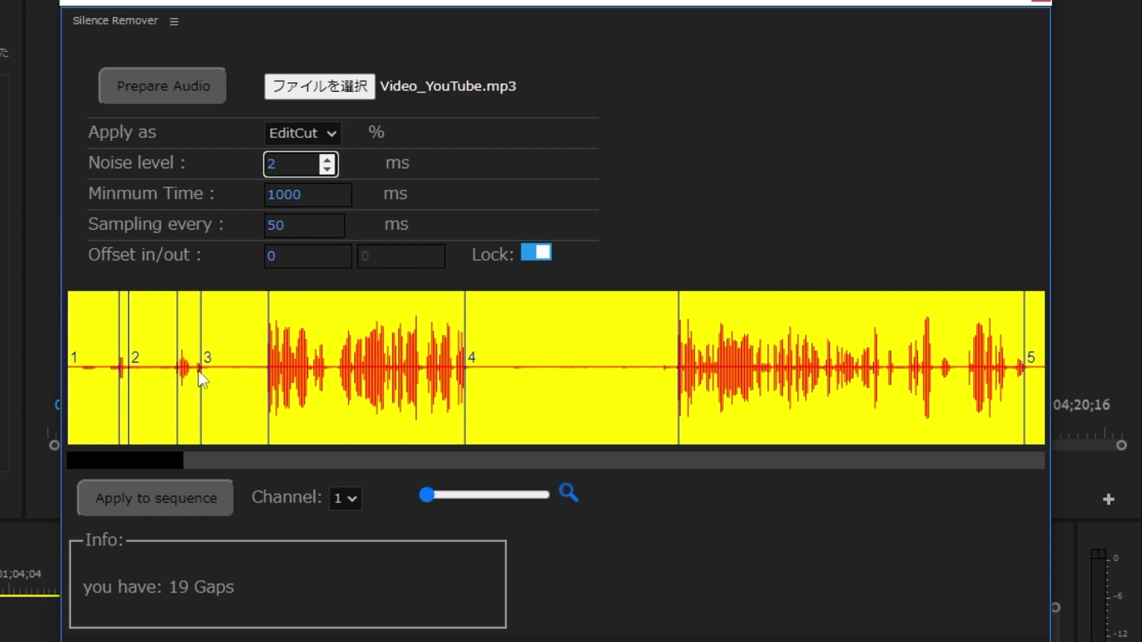
left_click(326, 158)
left_click(326, 158)
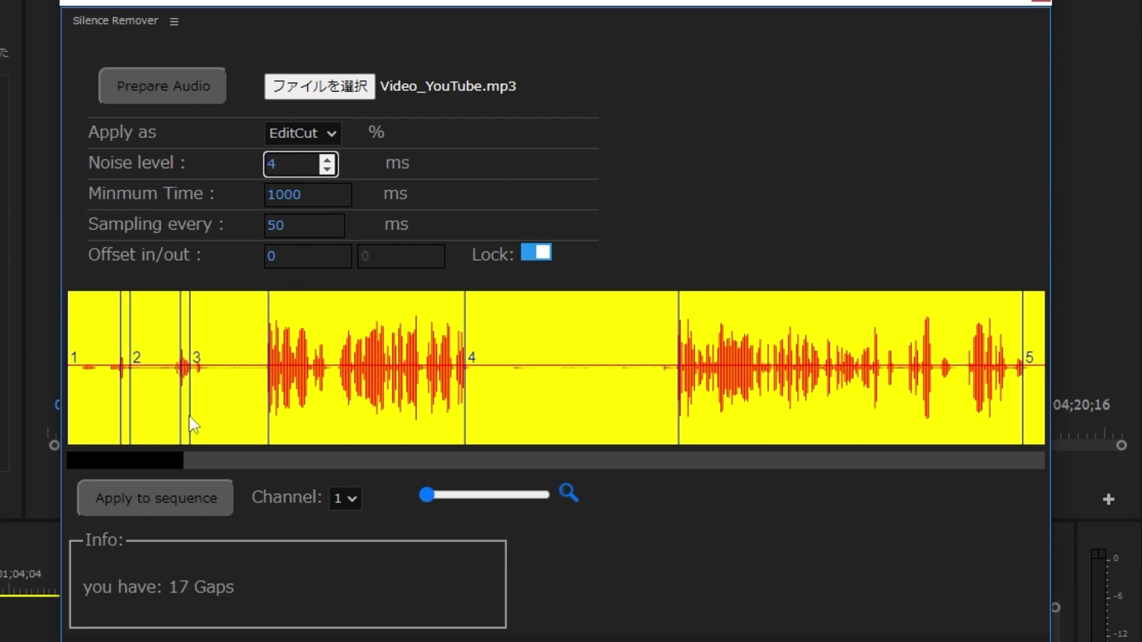
left_click(331, 158)
left_click(331, 158)
left_click(331, 158)
left_click(331, 158)
left_click(331, 158)
left_click(329, 158)
left_click(328, 158)
left_click(328, 159)
left_click(328, 159)
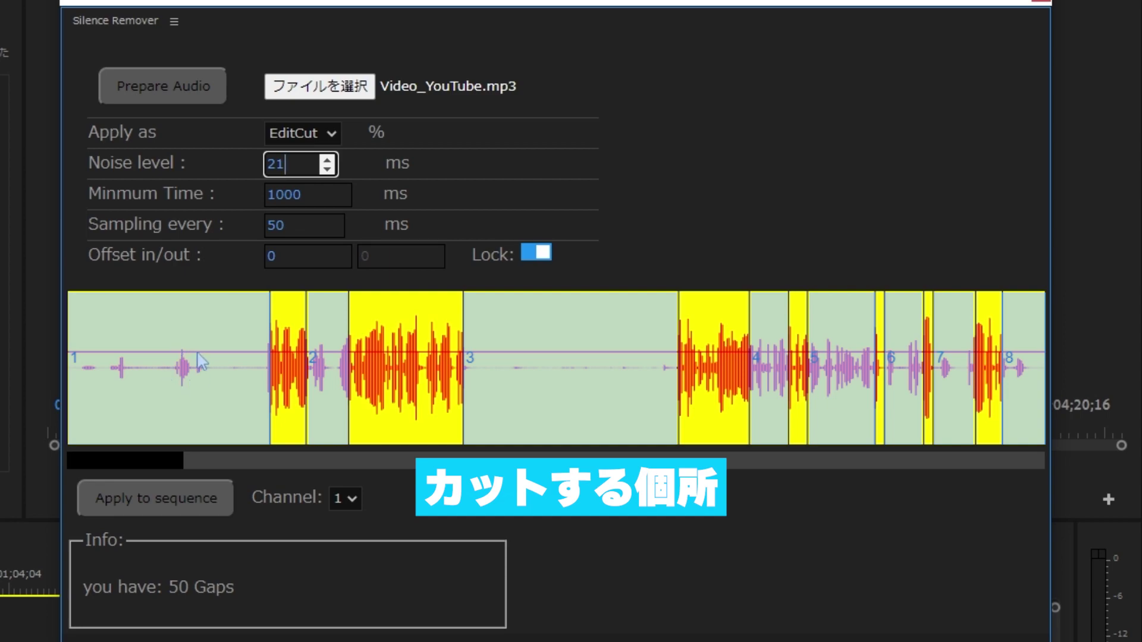
left_click(322, 170)
left_click_drag(320, 169, 319, 169)
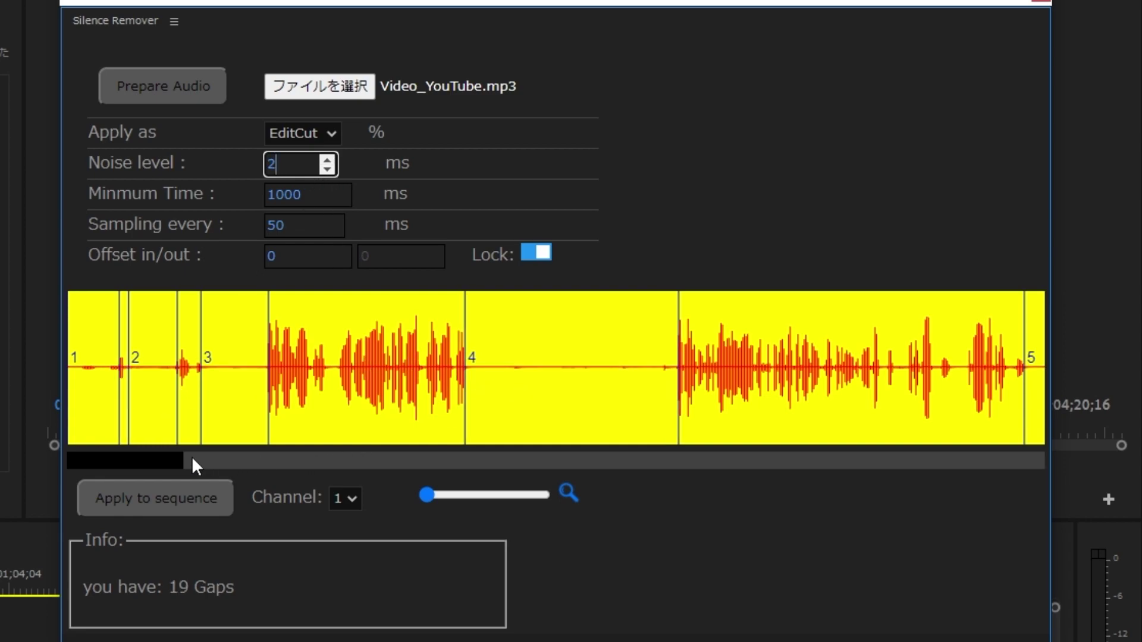
- Check the cuts along the waveform and settle on Noise level 3, giving 17 gaps
left_click_drag(181, 455, 243, 449)
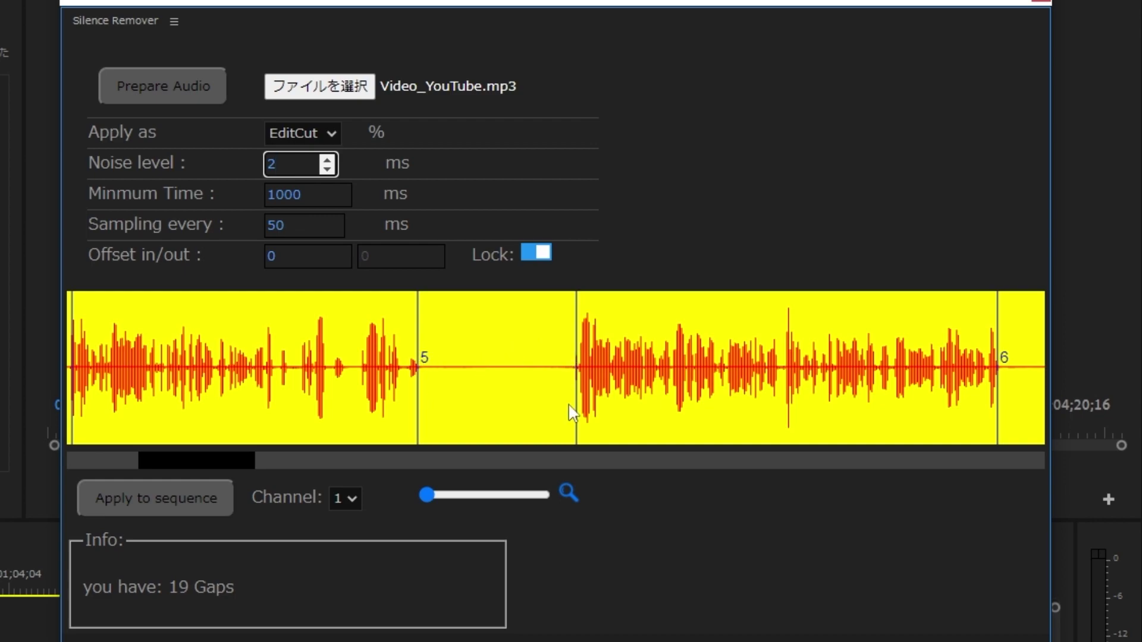
left_click_drag(223, 464, 311, 464)
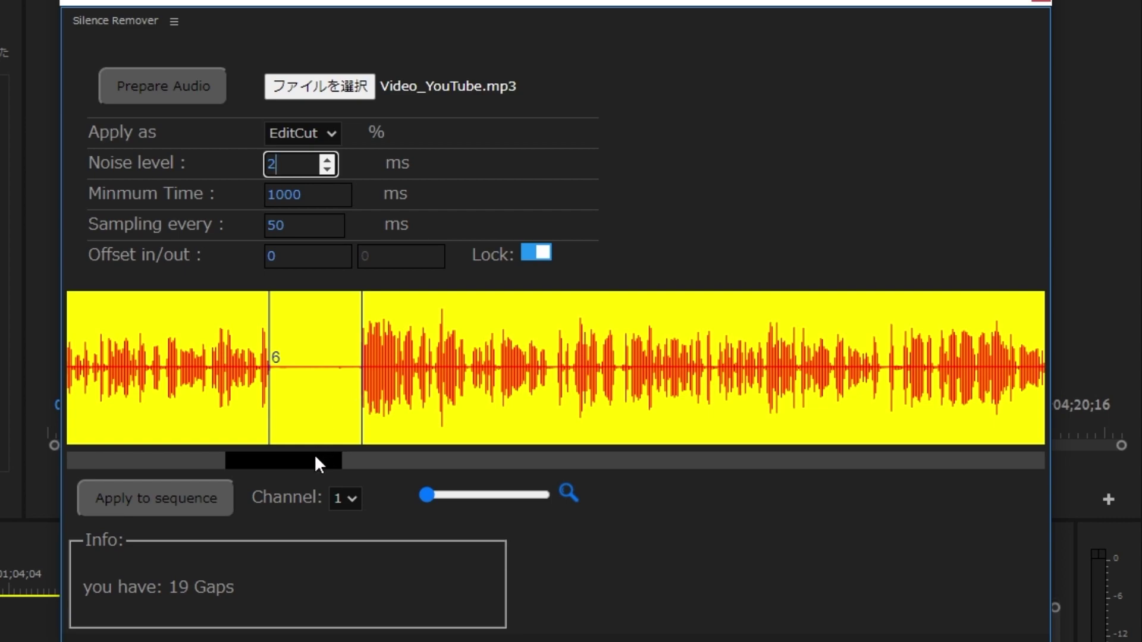
left_click_drag(313, 457, 406, 457)
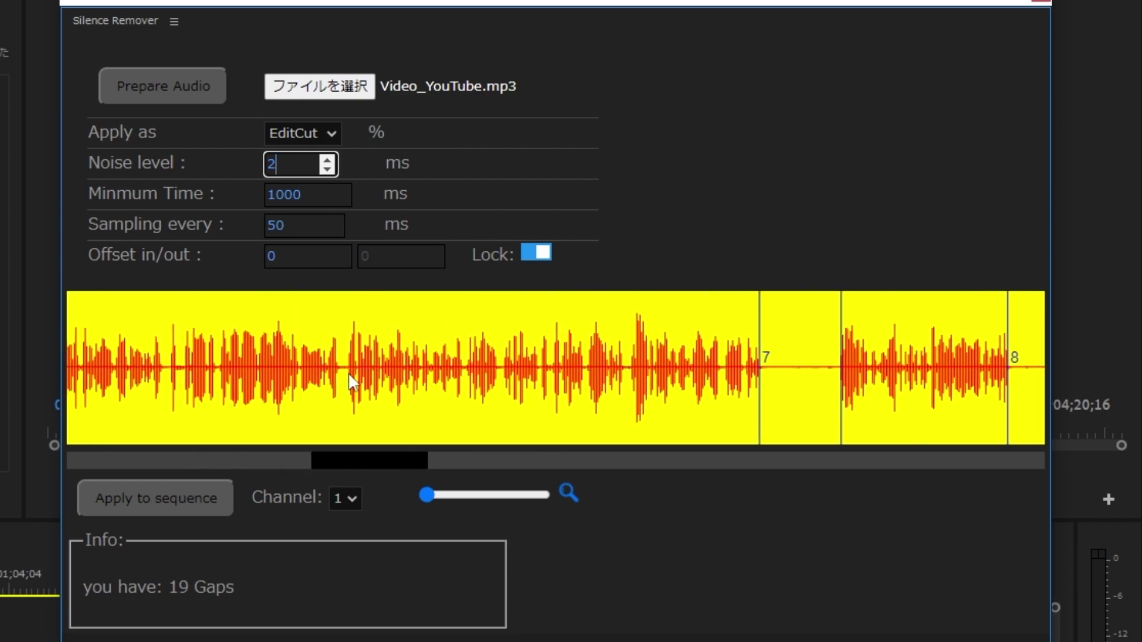
left_click(327, 159)
left_click(327, 158)
left_click(327, 159)
left_click(328, 170)
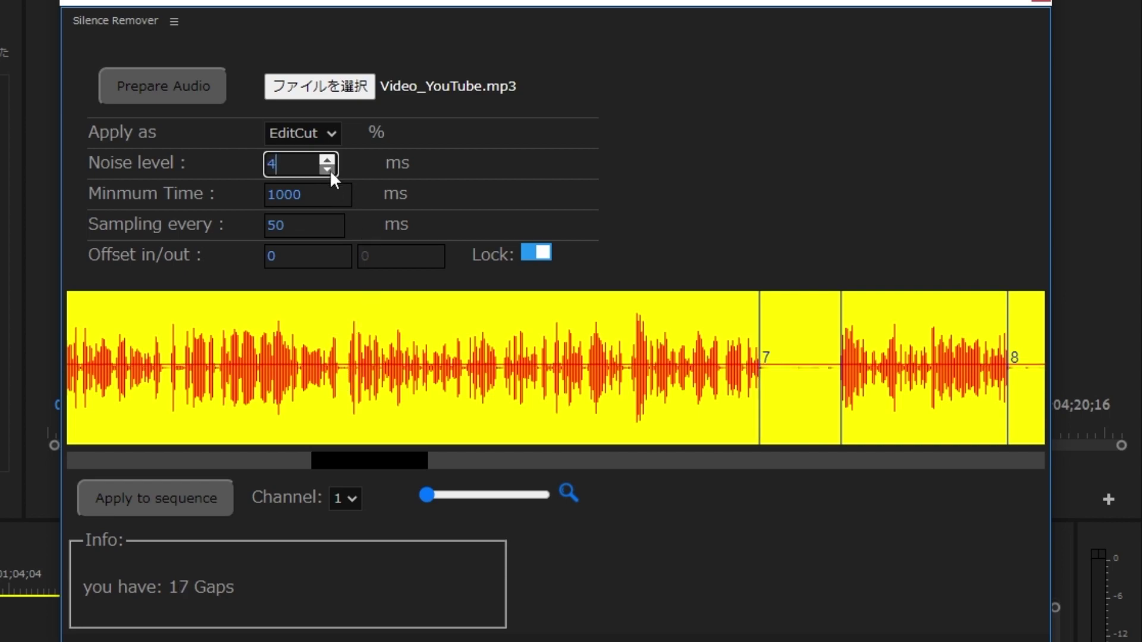
left_click(330, 170)
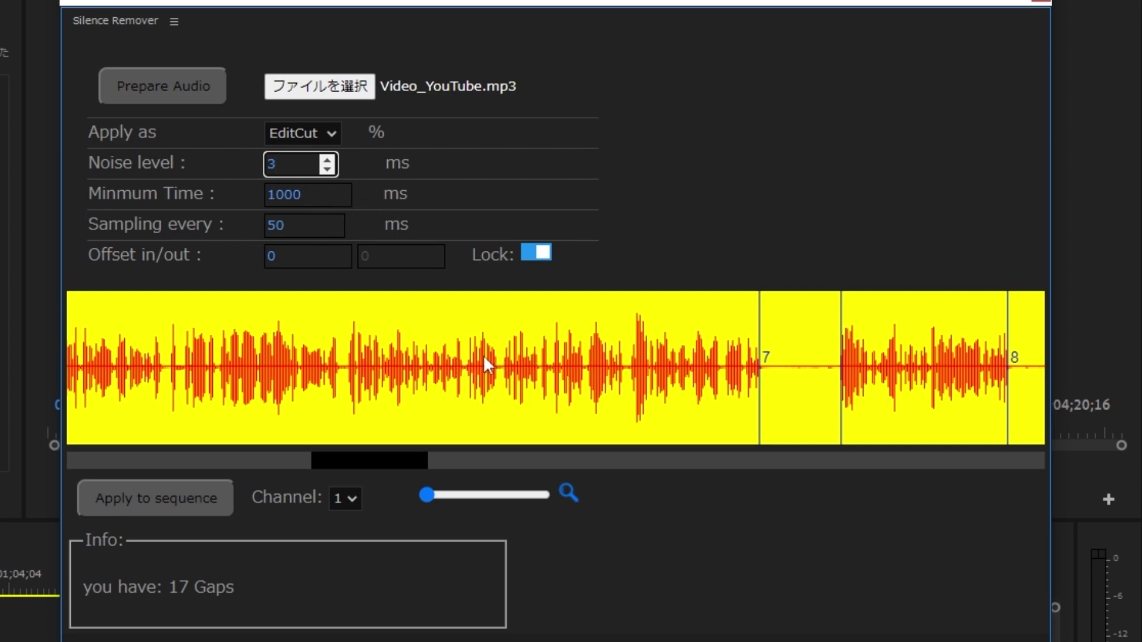
left_click(275, 461)
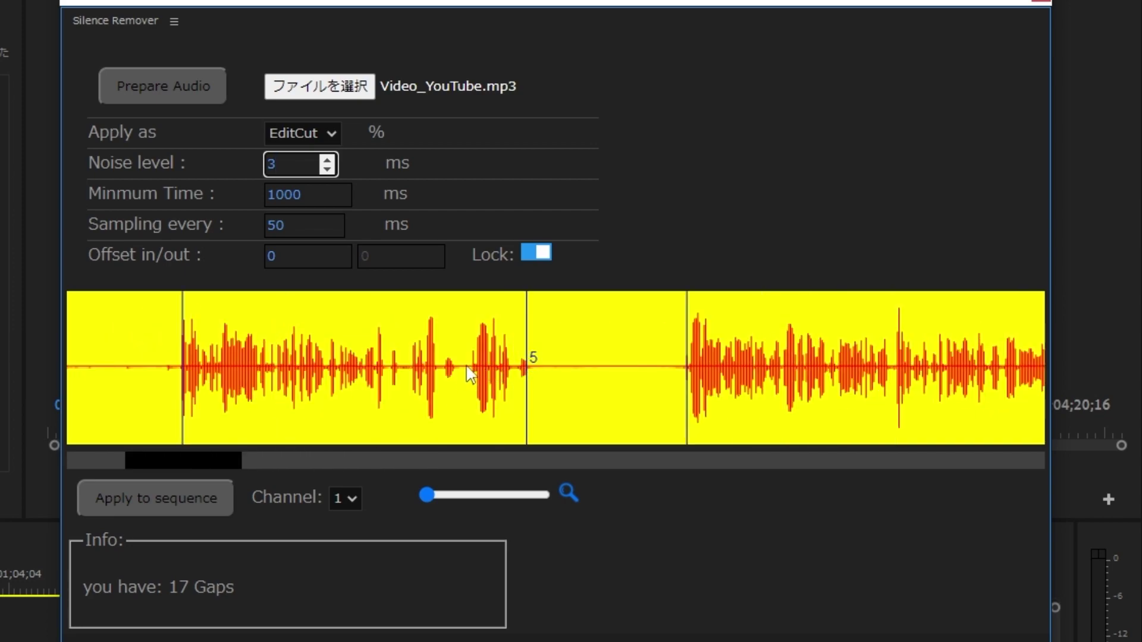
- Try Minimum Time values between 500 and 700 ms, ending at 500 ms with 10 ms sampling
left_click(341, 200)
left_click(341, 200)
left_click(341, 200)
left_click(341, 199)
left_click(342, 200)
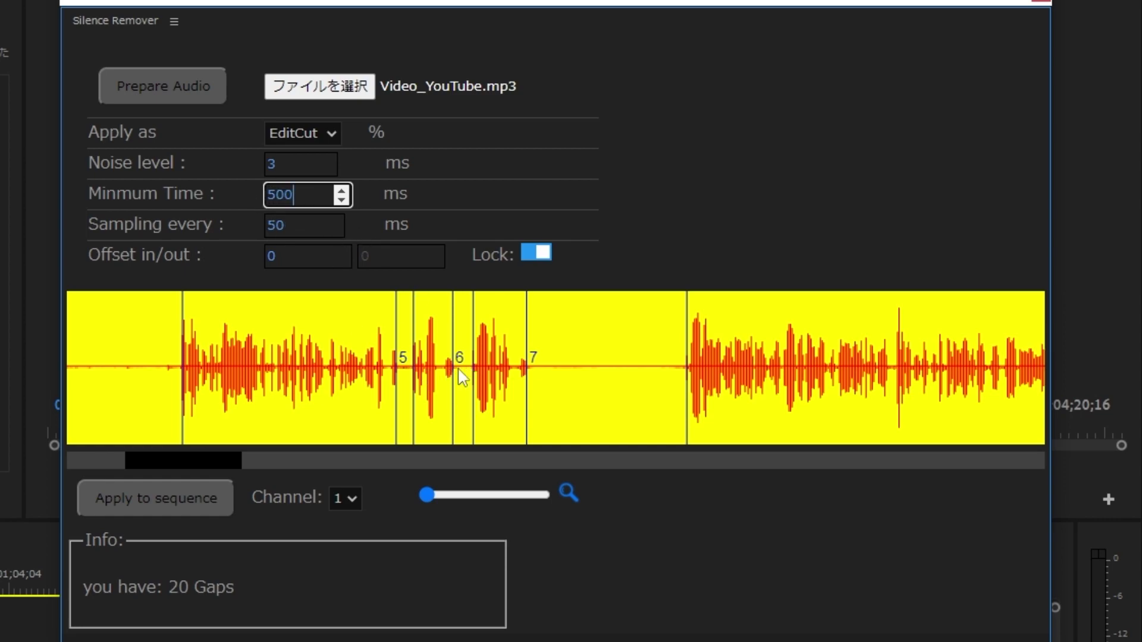
key("Up")
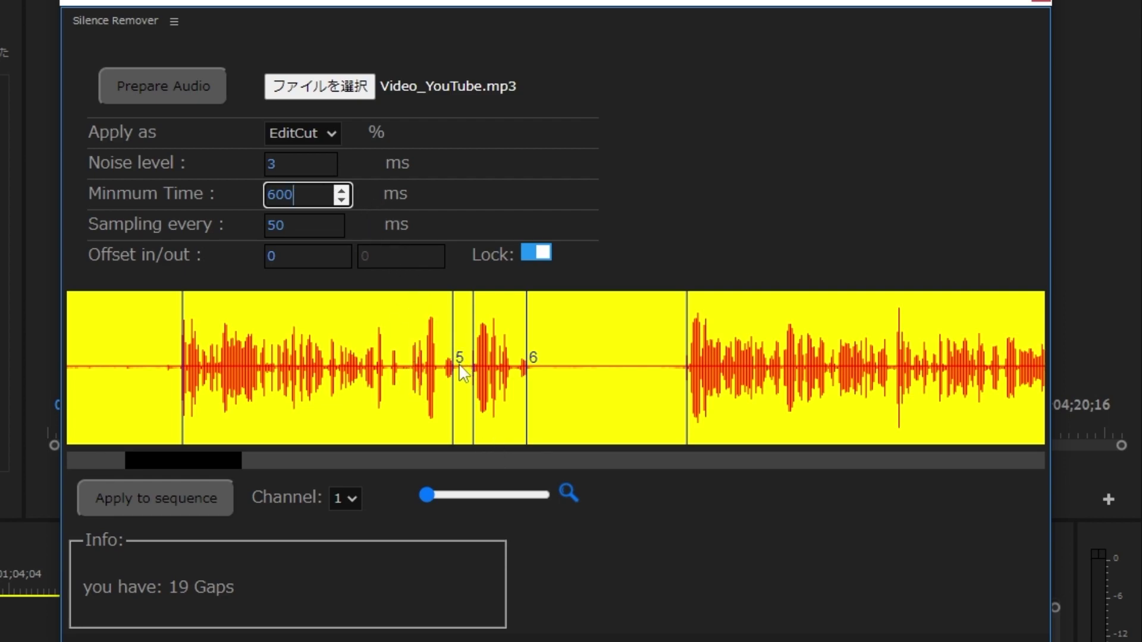
left_click(342, 189)
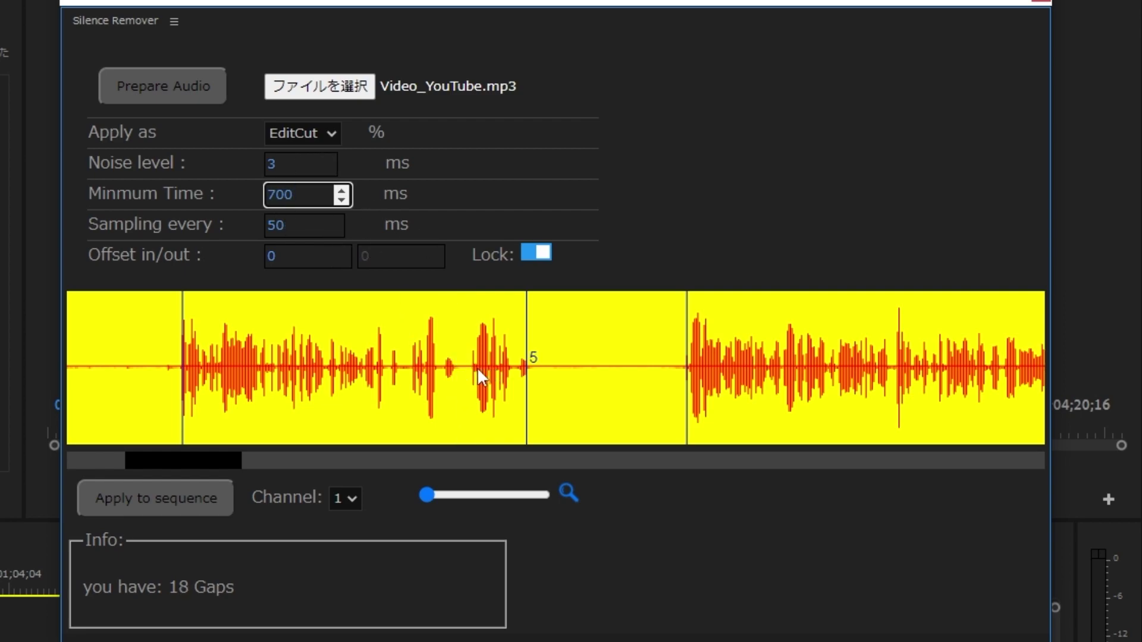
scroll(480, 369, "up", 3)
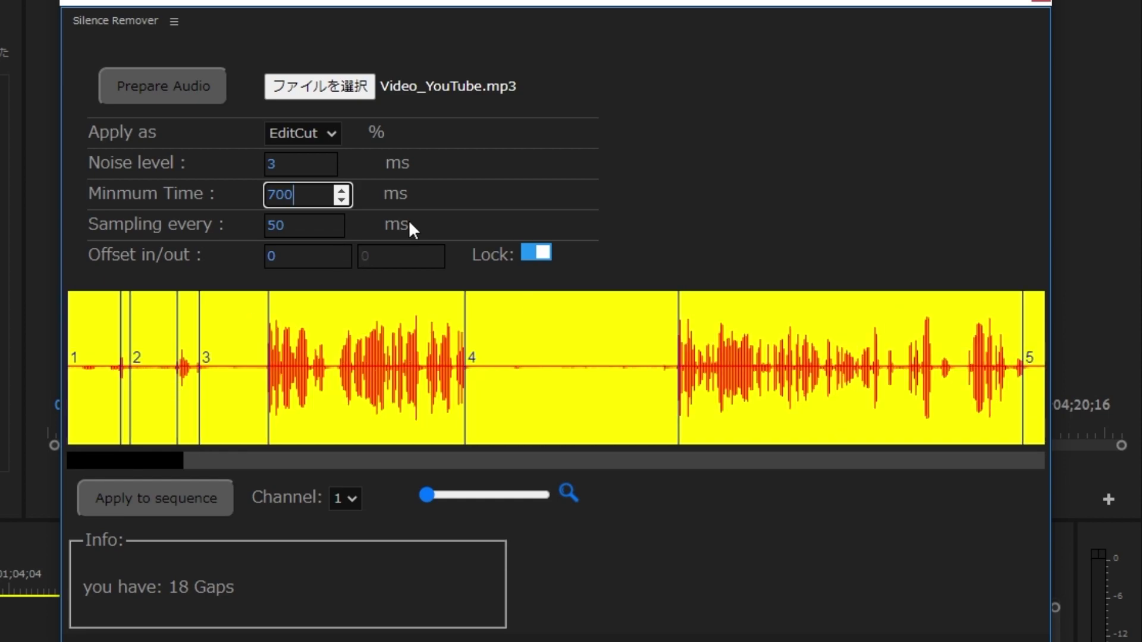
left_click(342, 201)
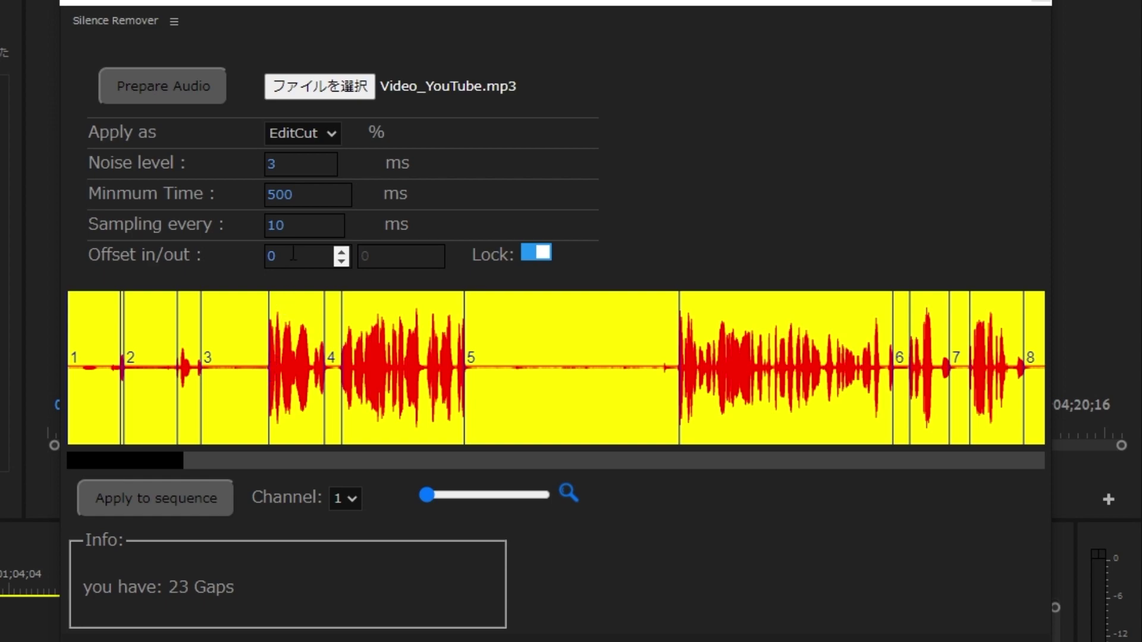
- Raise the Offset in/out values step by step past 40
left_click(341, 252)
left_click(341, 252)
left_click(340, 251)
left_click(341, 252)
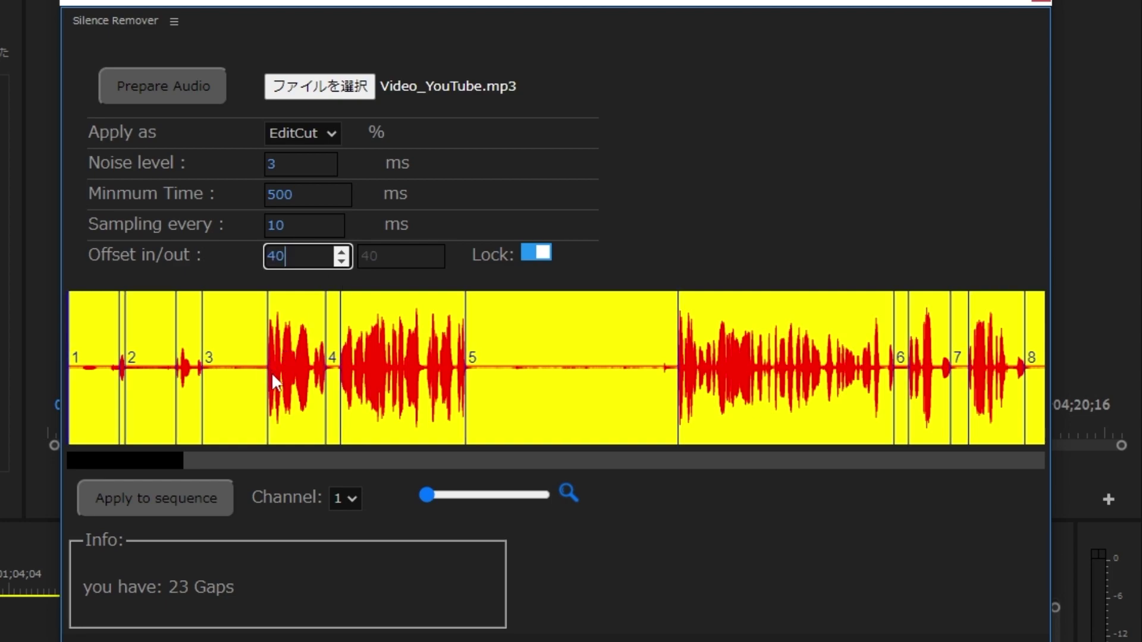
left_click(341, 252)
left_click(341, 252)
left_click(341, 251)
left_click(340, 251)
left_click(341, 252)
left_click(340, 251)
left_click(340, 252)
left_click(341, 252)
left_click(340, 252)
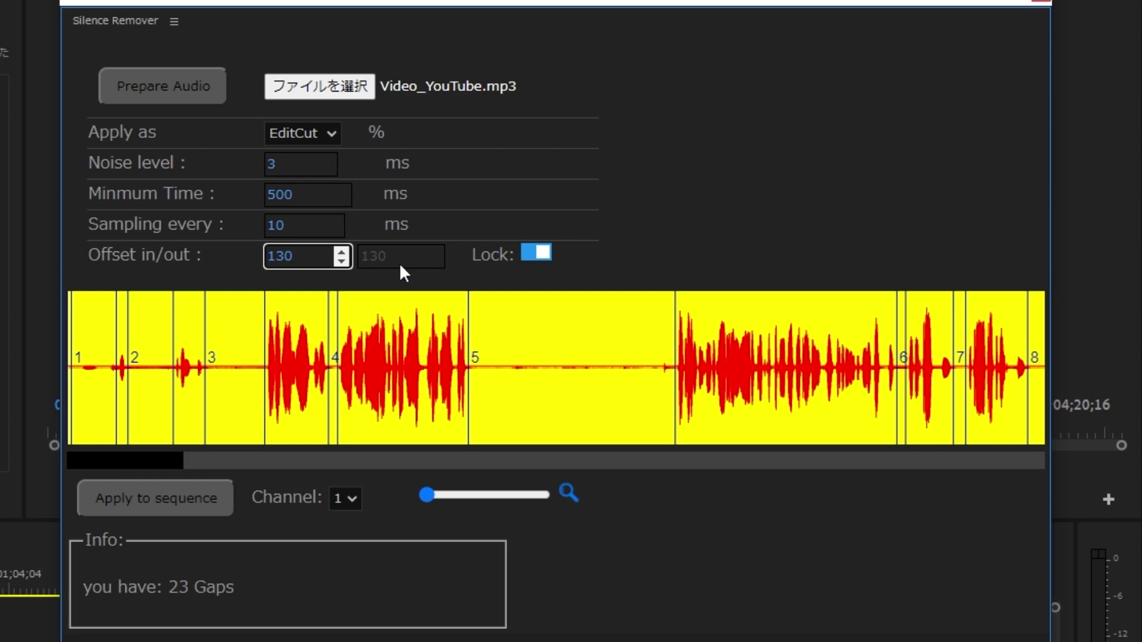
- Unlock the offsets and set Minimum Time 300, Sampling 50, Offset 150, giving 33 gaps
left_click(342, 252)
left_click(342, 251)
left_click(342, 251)
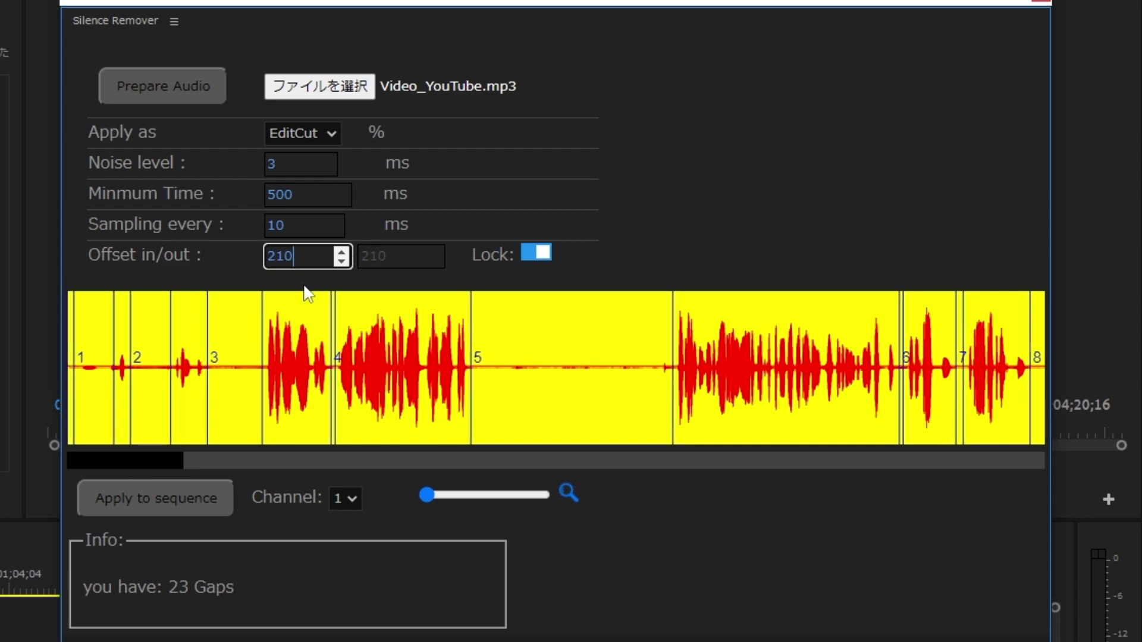
left_click(543, 254)
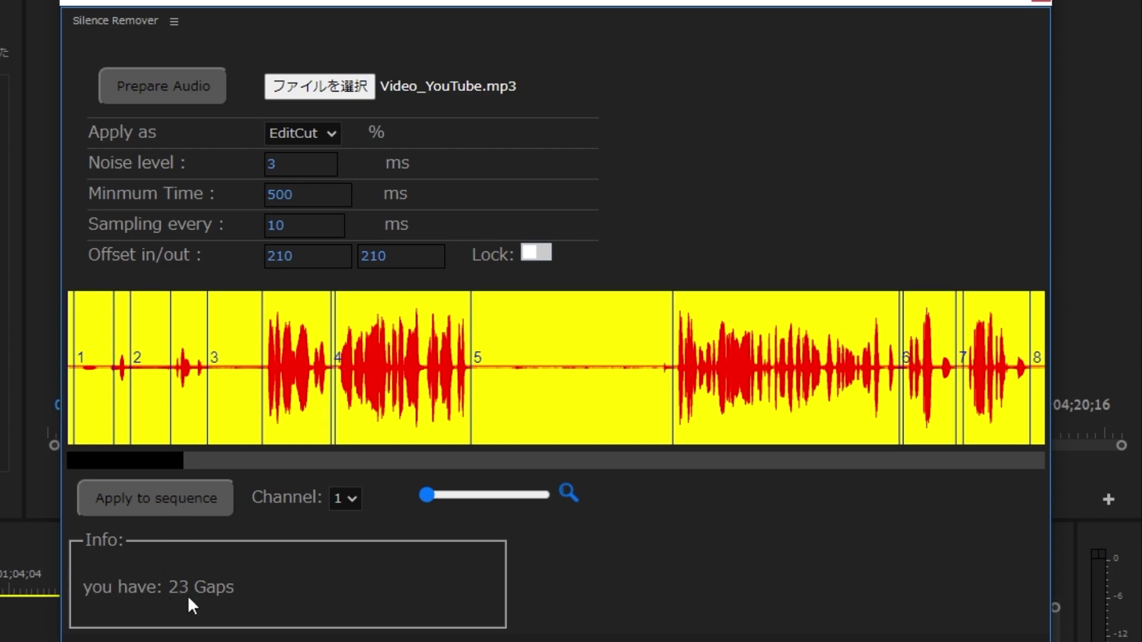
left_click(294, 193)
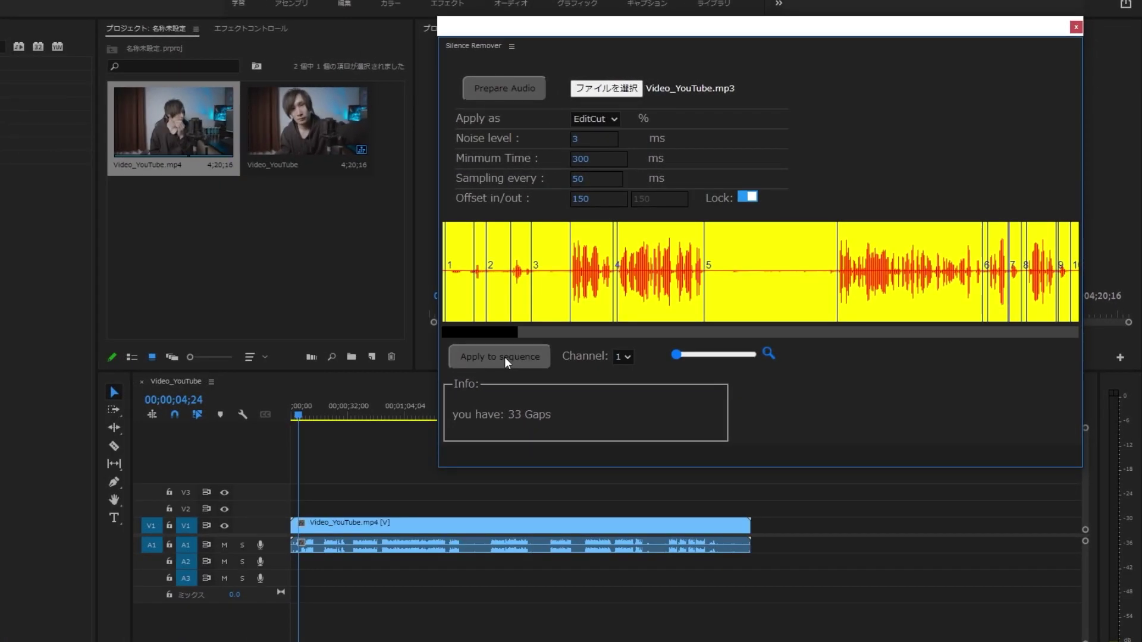
- Apply the gap cuts to the sequence, dismiss the finish alert, and move the panel aside
left_click(504, 357)
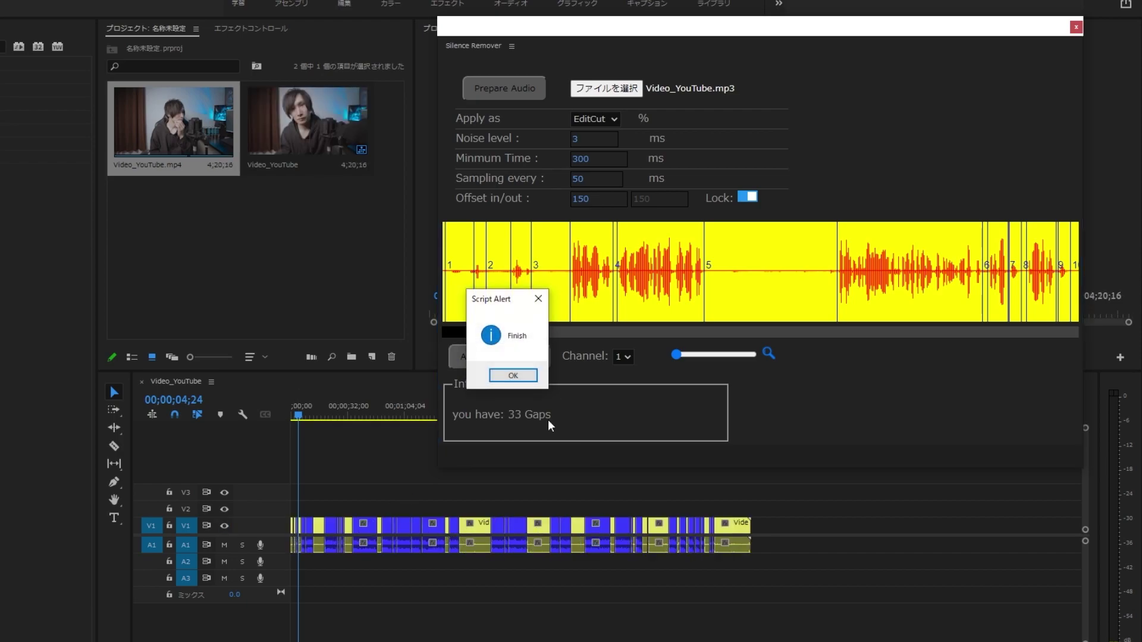
left_click(513, 376)
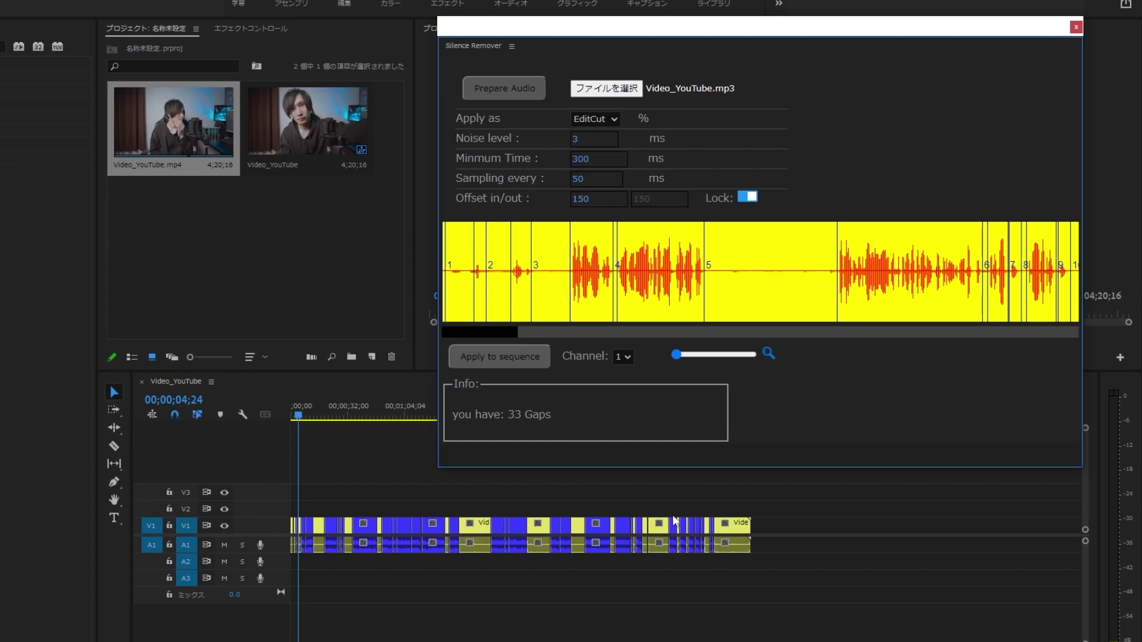
mouse_move(760, 30)
left_mouse_down()
mouse_move(601, 5)
mouse_move(0, 6)
left_mouse_up()
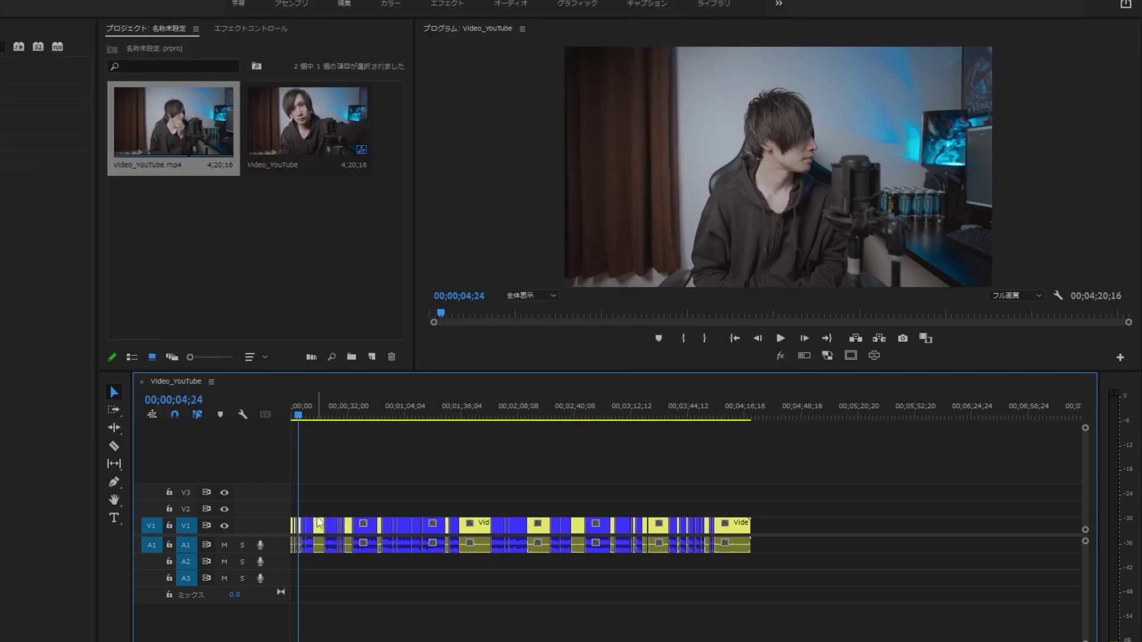
key("equal")
key("equal")
key("equal")
key("equal")
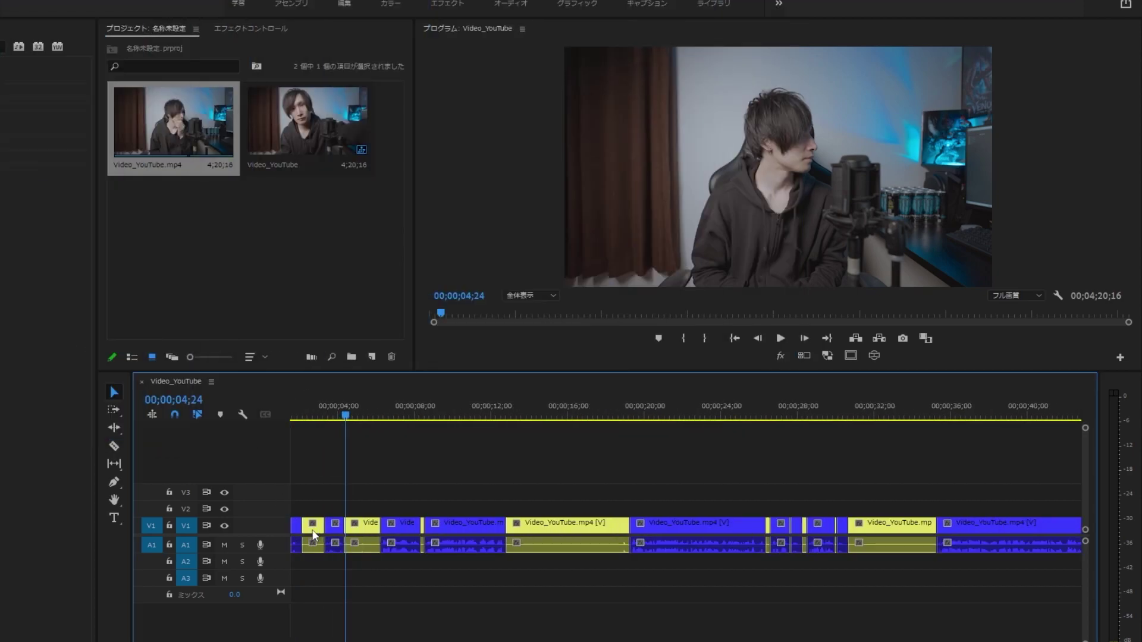
key("equal")
left_click_drag(343, 402, 393, 399)
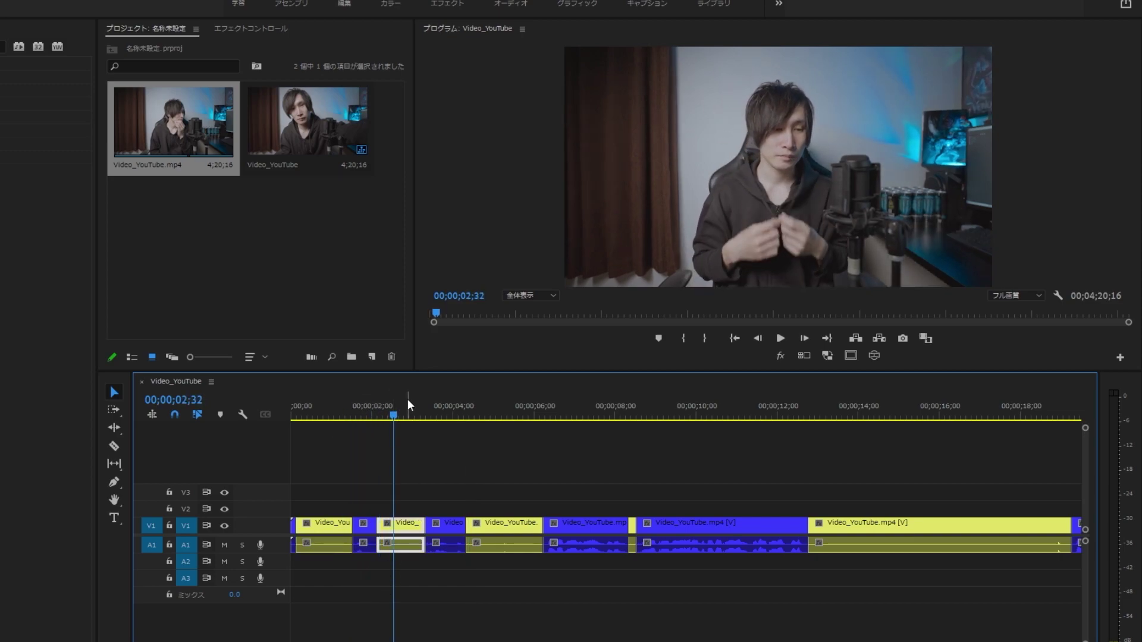
left_click(429, 399)
left_click_drag(428, 402, 598, 407)
key("minus")
key("minus")
key("equal")
key("equal")
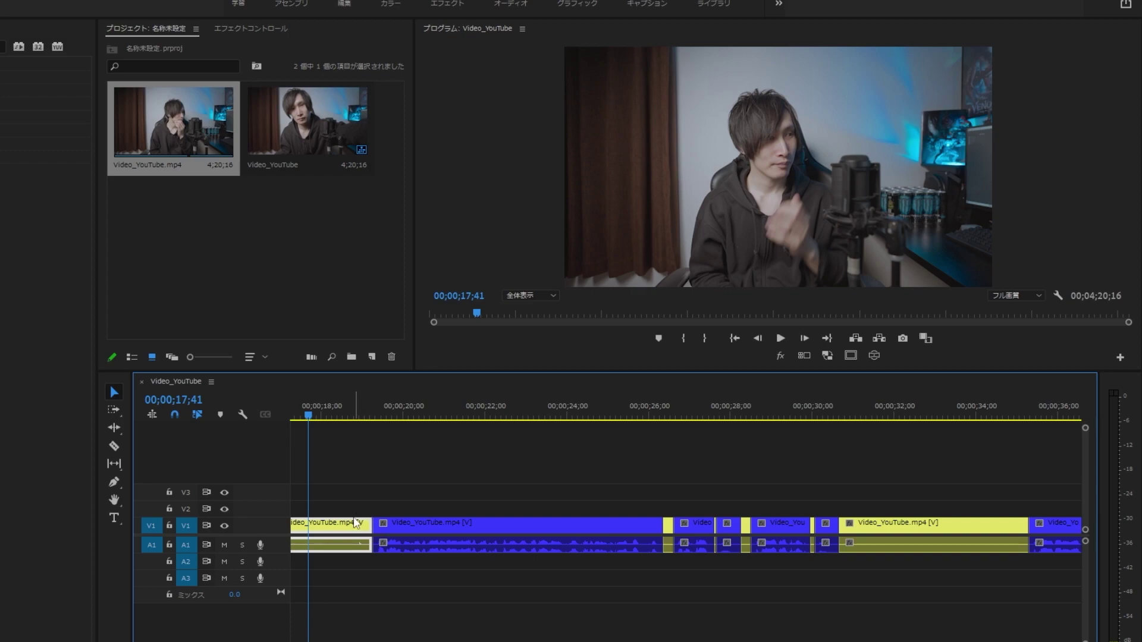
scroll(370, 510, "up", 4)
left_click_drag(432, 523, 434, 524)
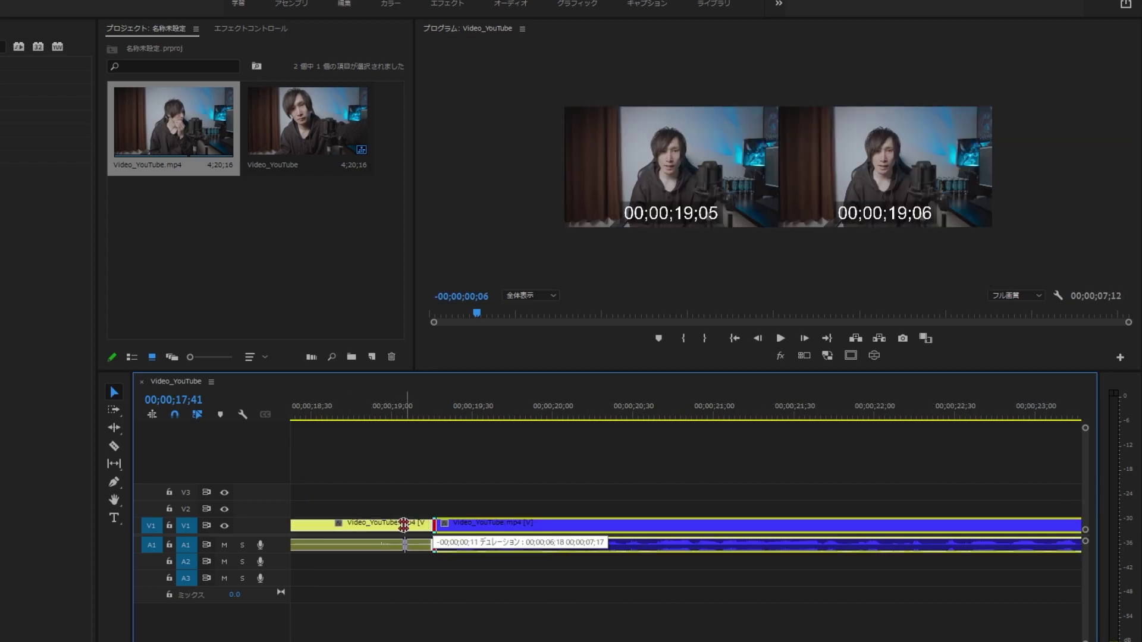
left_click_drag(434, 527, 444, 584)
scroll(487, 551, "down", 3)
scroll(487, 548, "down", 3)
scroll(487, 548, "down", 2)
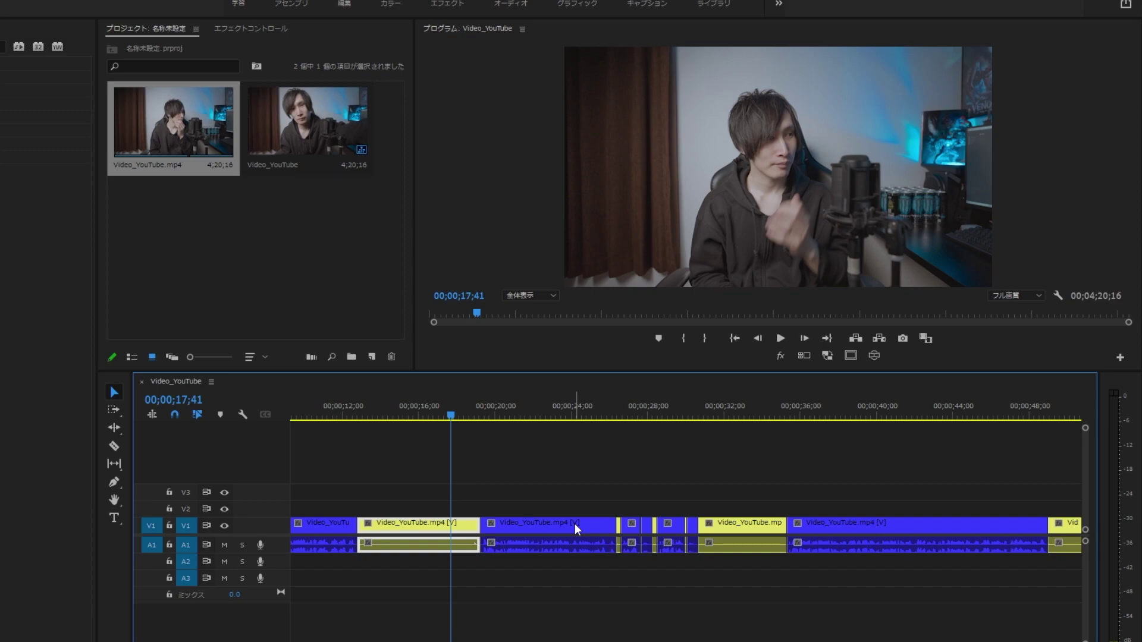
scroll(575, 523, "down", 2)
scroll(574, 523, "down", 2)
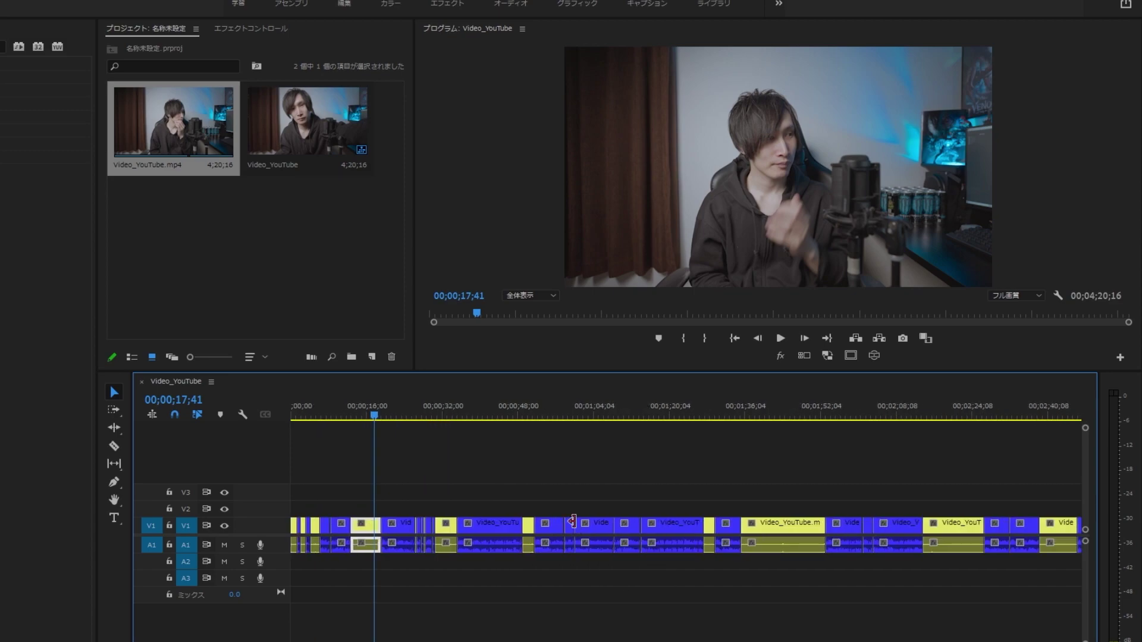
scroll(573, 522, "down", 1)
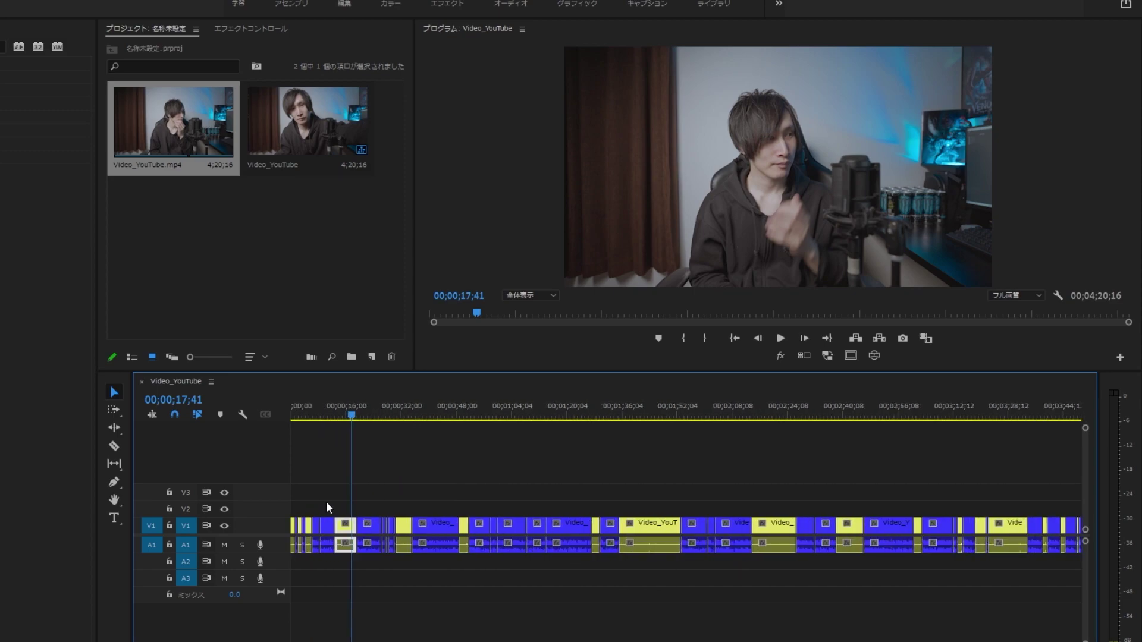
left_click(336, 410)
scroll(330, 475, "up", 4)
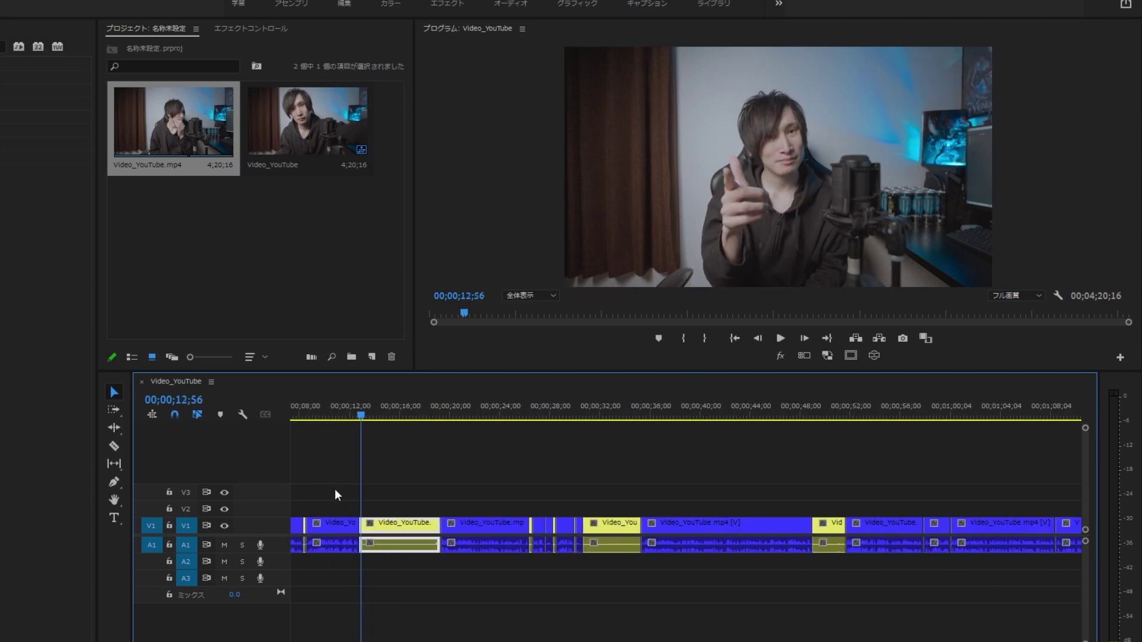
- Select the yellow label group and ripple-delete it, shrinking the sequence to 2;34;04
right_click(410, 529)
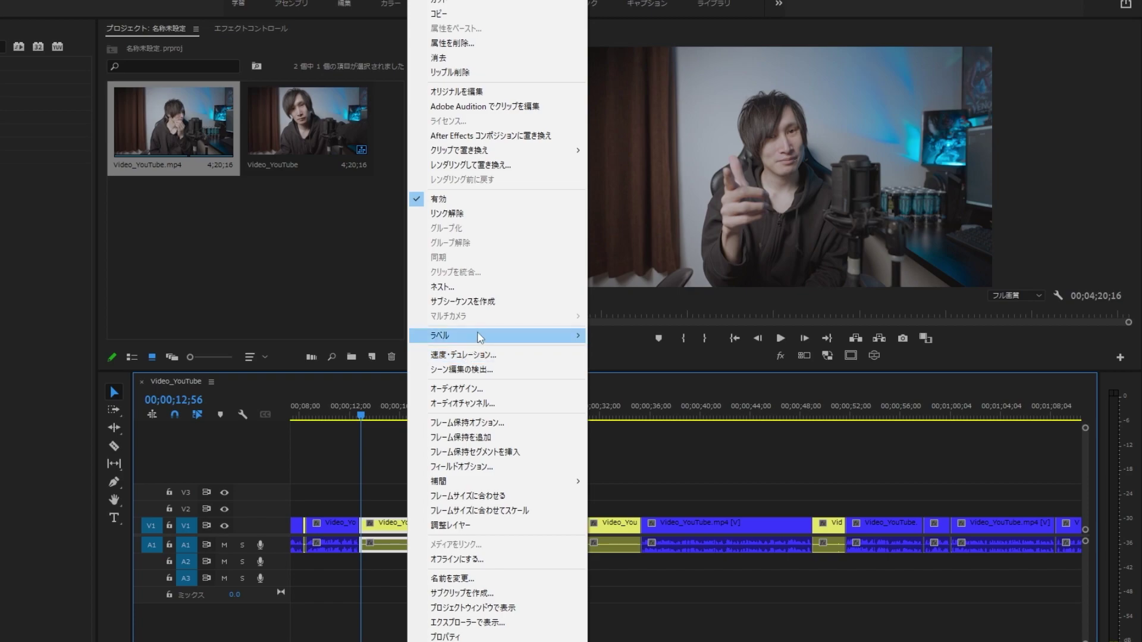
mouse_move(417, 335)
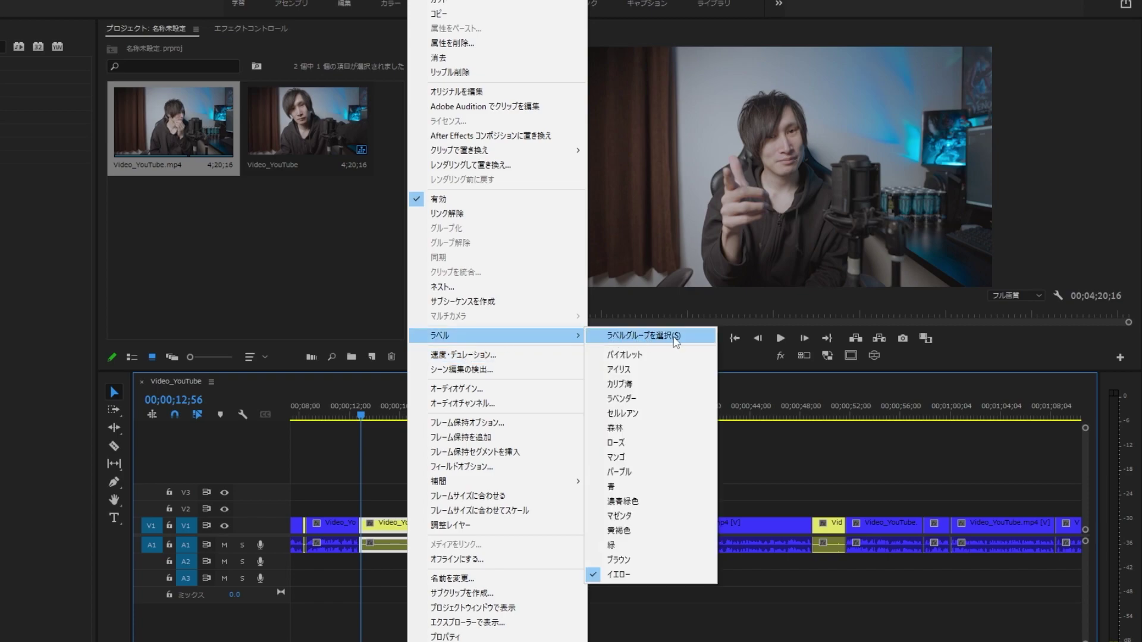
left_click(675, 337)
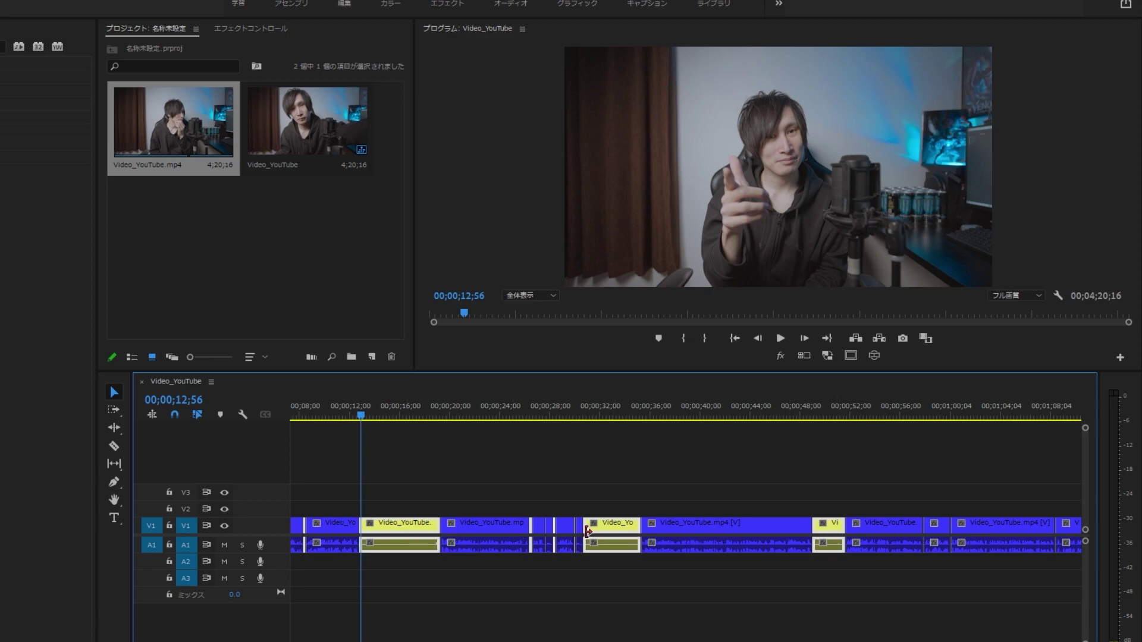
key("backslash")
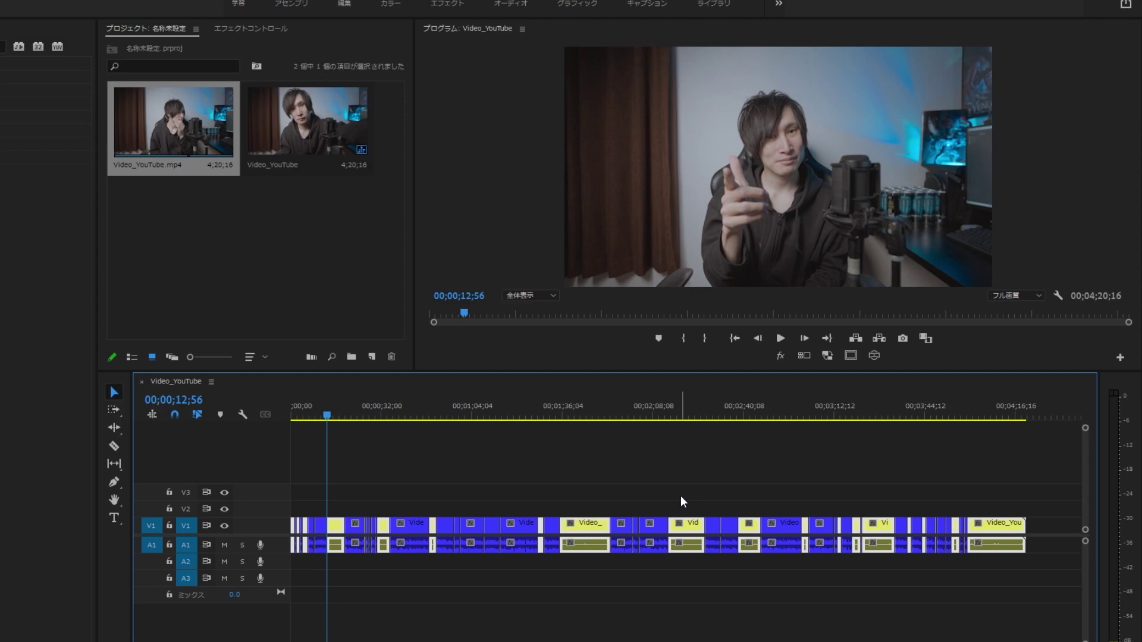
key("shift+Delete")
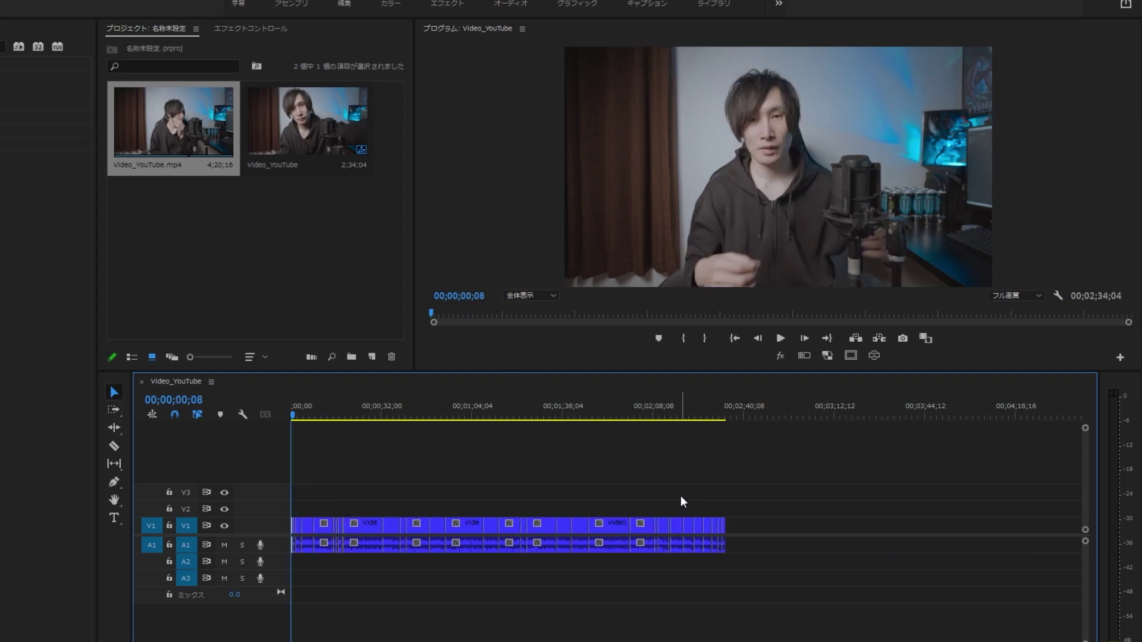
left_click(294, 414)
key("=")
key("=")
key("=")
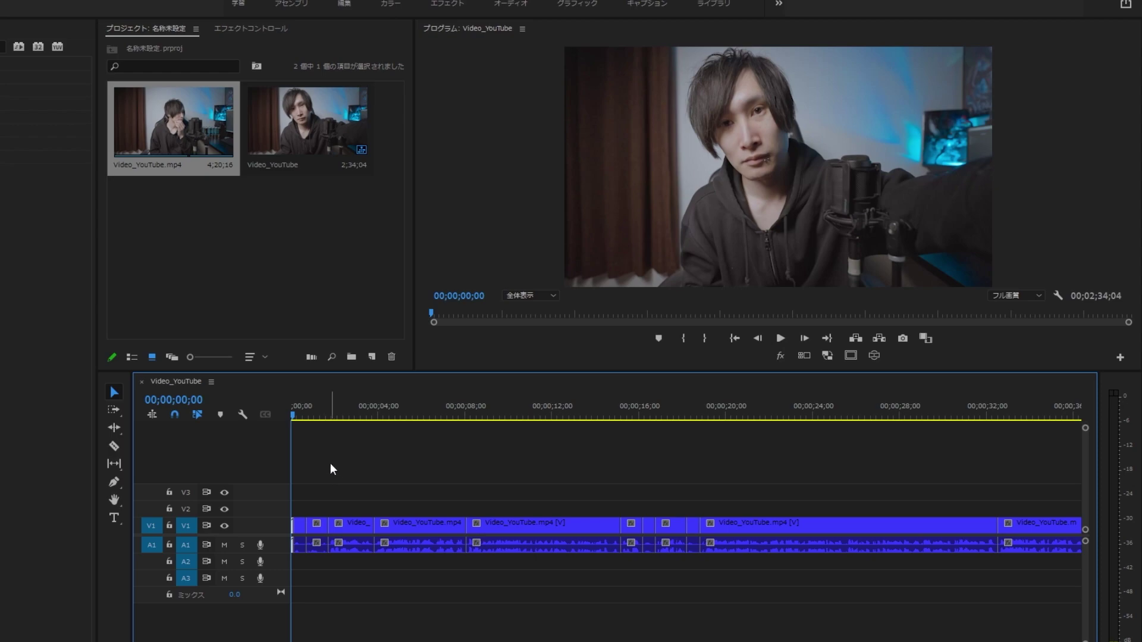
key("space")
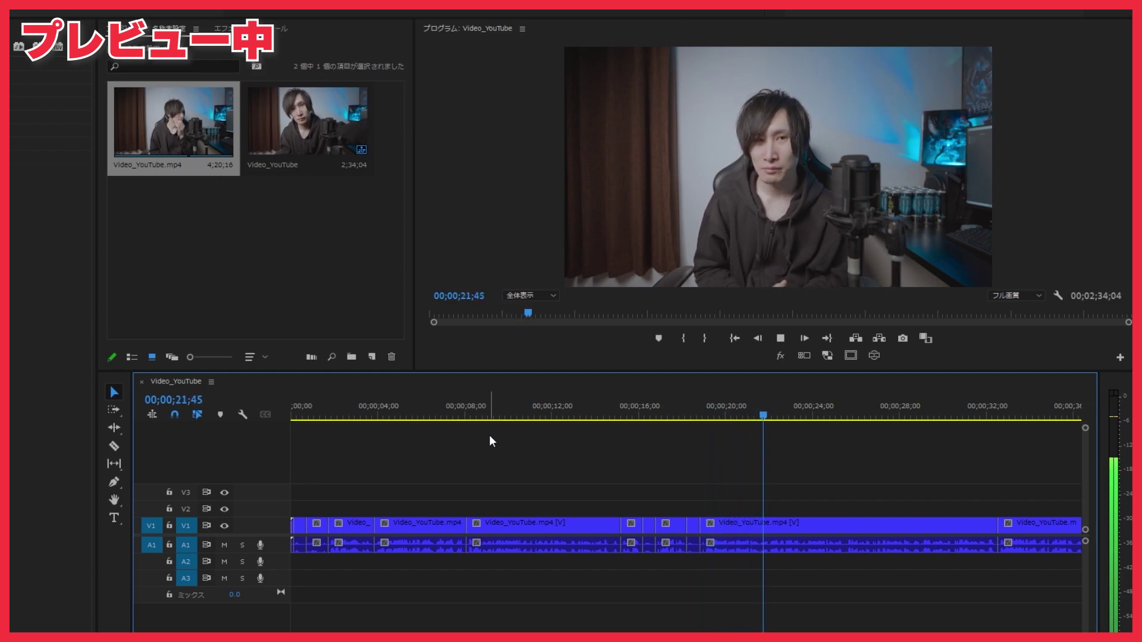
key("space")
key("d")
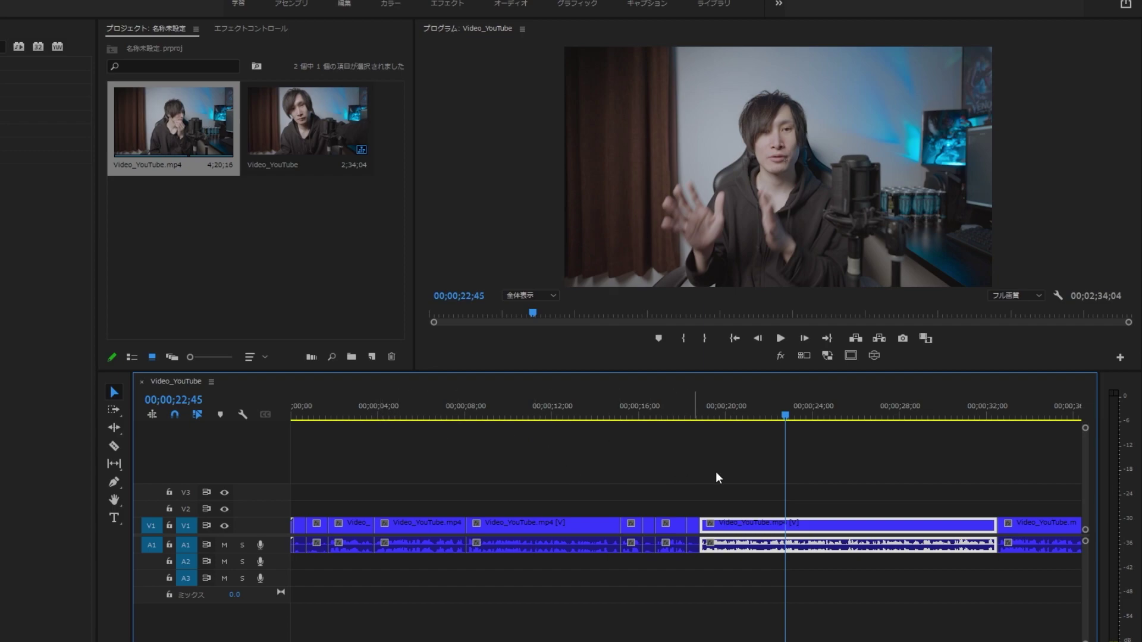
- Ripple-delete the short leftover clip near 16 seconds, leaving a 2;33;28 sequence
scroll(688, 513, "up", 2)
scroll(687, 513, "up", 2)
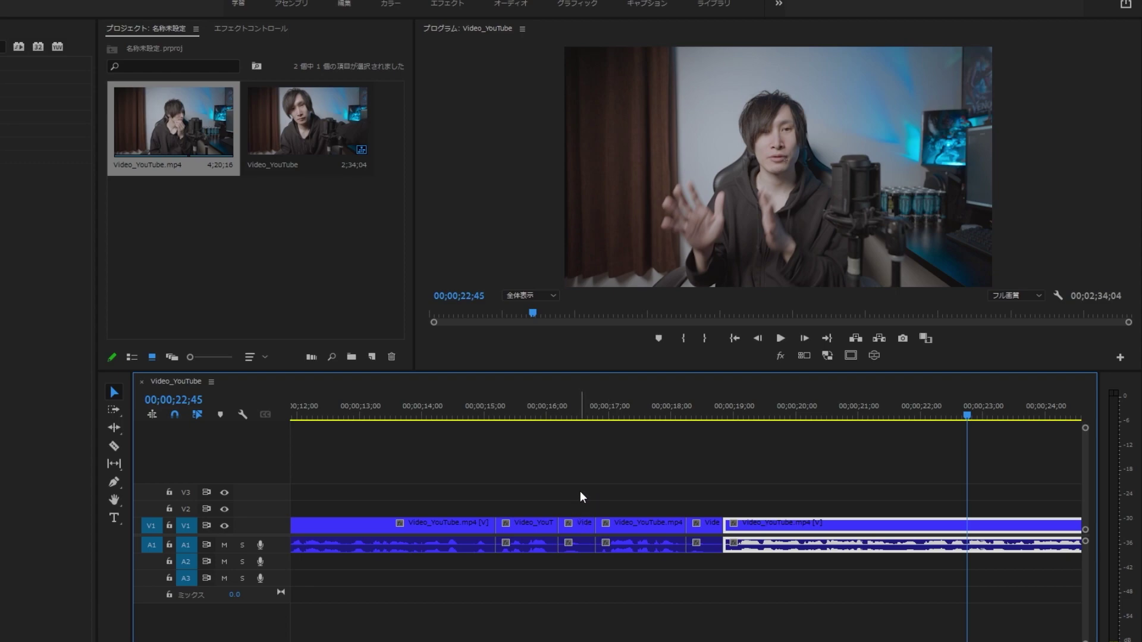
left_click(572, 535)
key("shift+Delete")
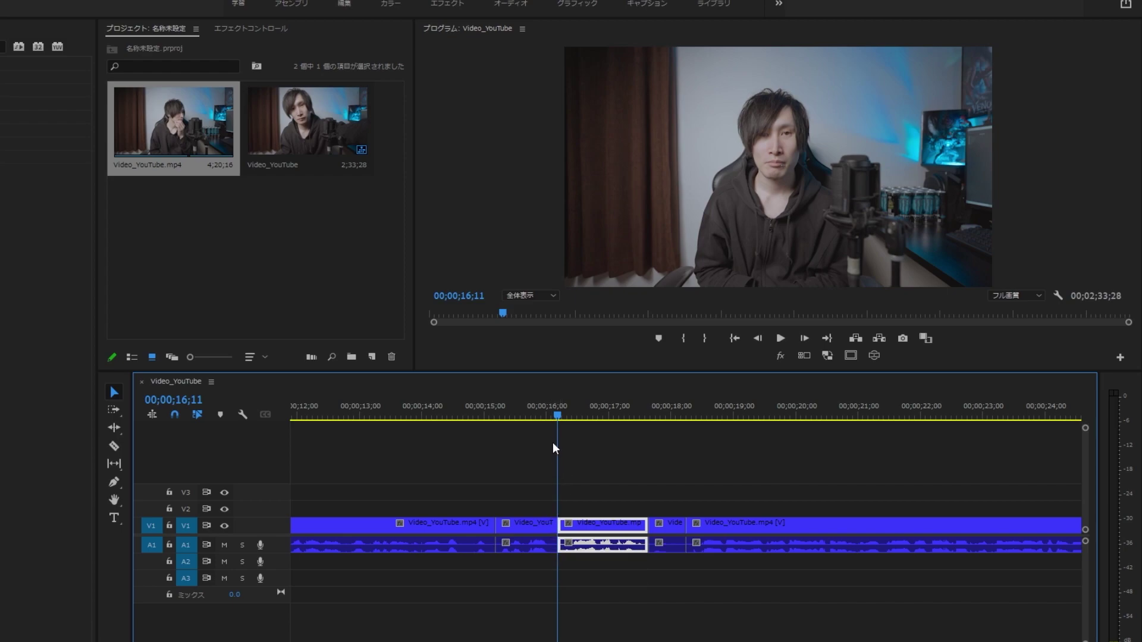
left_click_drag(547, 397, 755, 398)
key("backslash")
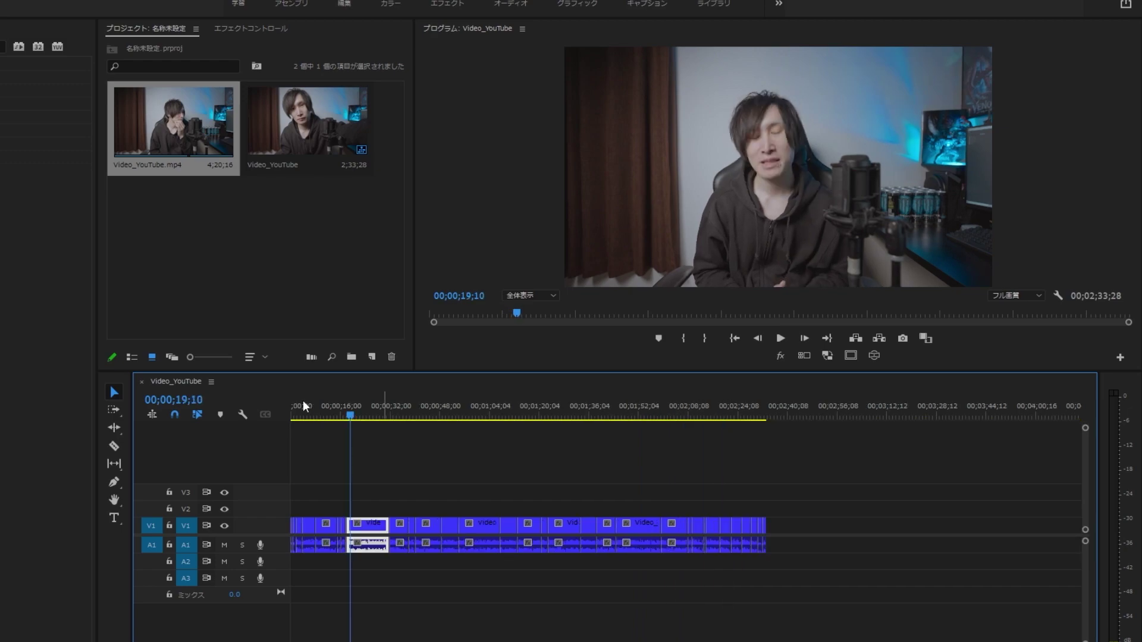